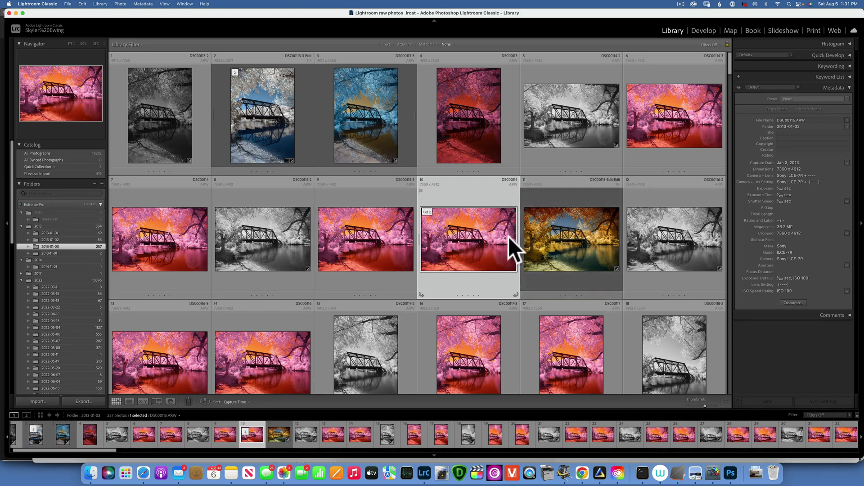
Step: Open the DSC00115 bridge thumbnail in Loupe view from the Library grid
double_click(474, 241)
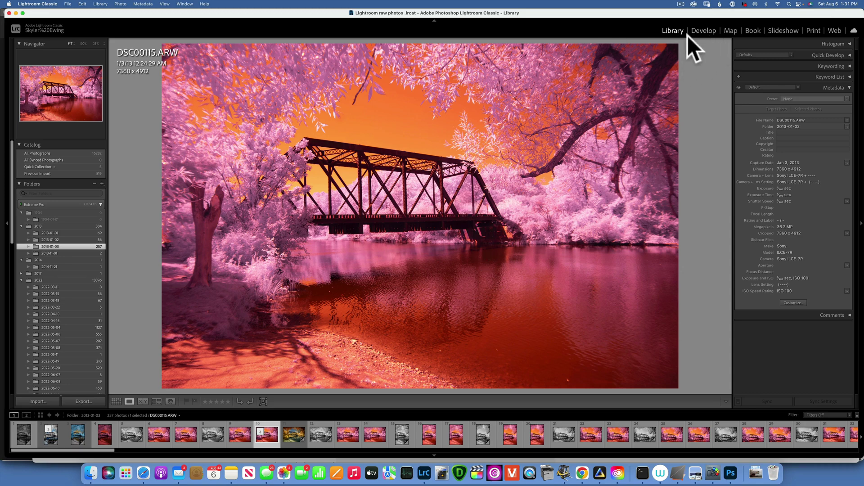
Step: Switch the bridge photo into the Develop module
left_click(704, 30)
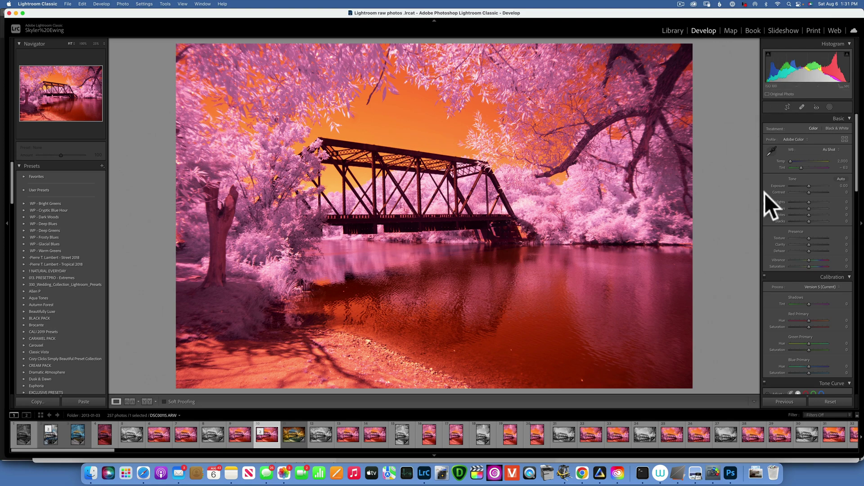
left_click(777, 160)
left_click(776, 161)
left_click(776, 158)
left_click(779, 158)
Step: Preview the infrared 590 profile, then reset the photo to its default settings
left_click(845, 139)
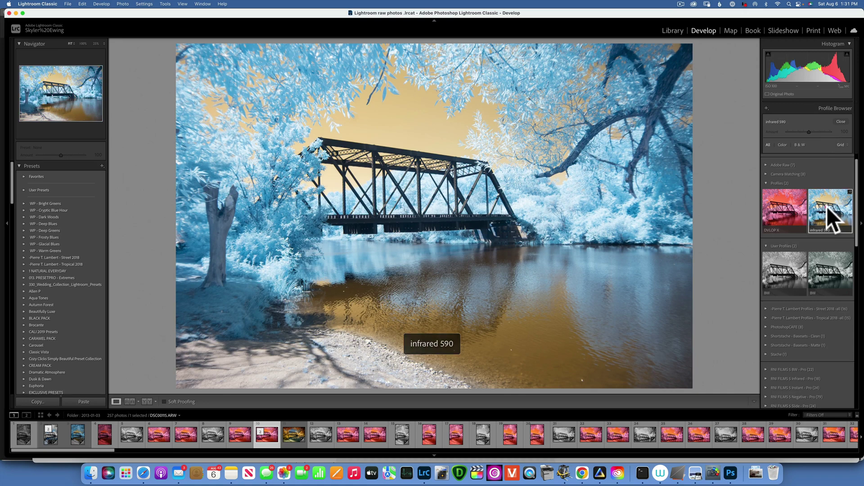
left_click(827, 206)
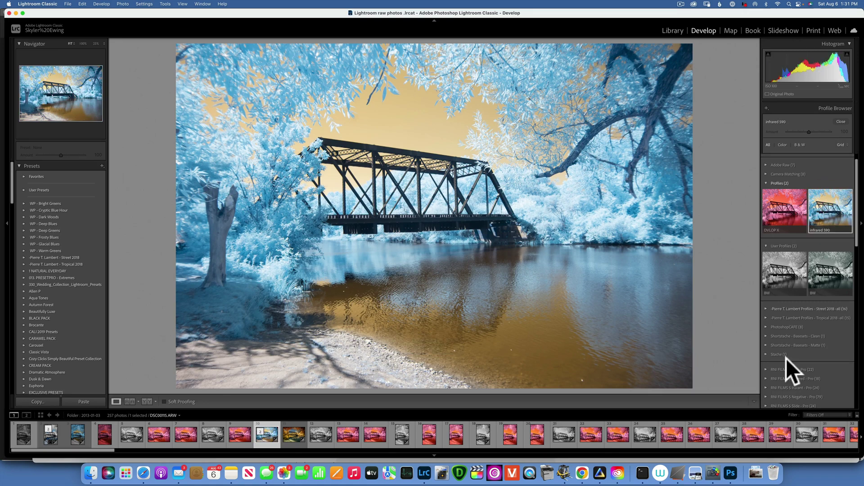
left_click(840, 122)
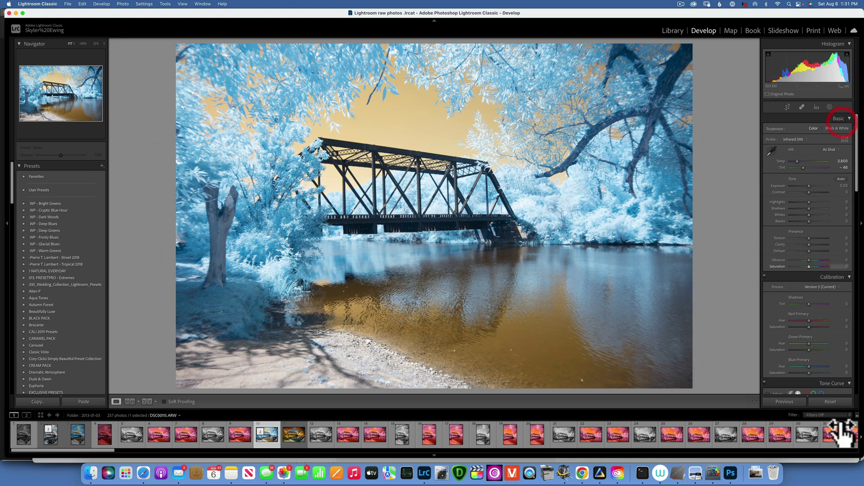
left_click(829, 400)
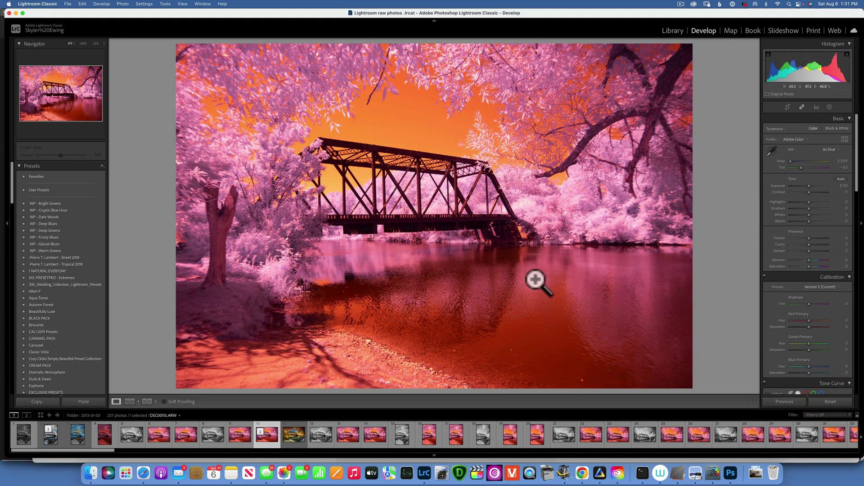
Step: Bring up Safari's DNG help page and scroll down to the DNG Converter downloads
left_click(144, 472)
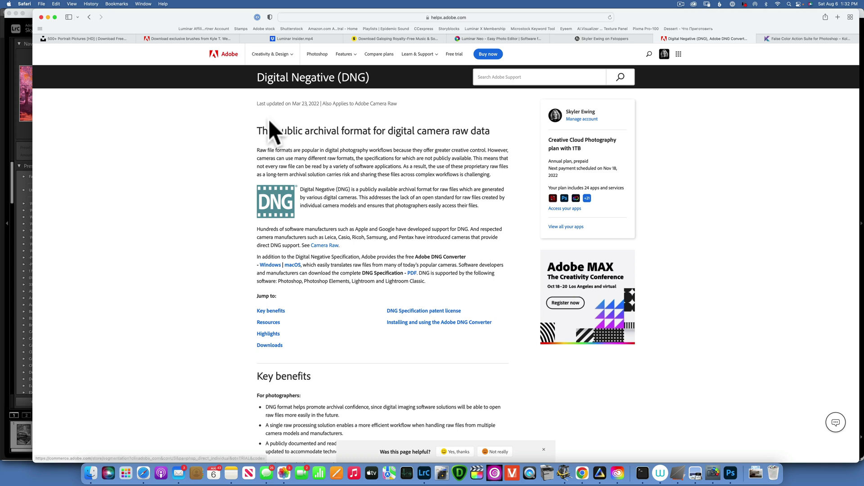
scroll(344, 178, "down", 4)
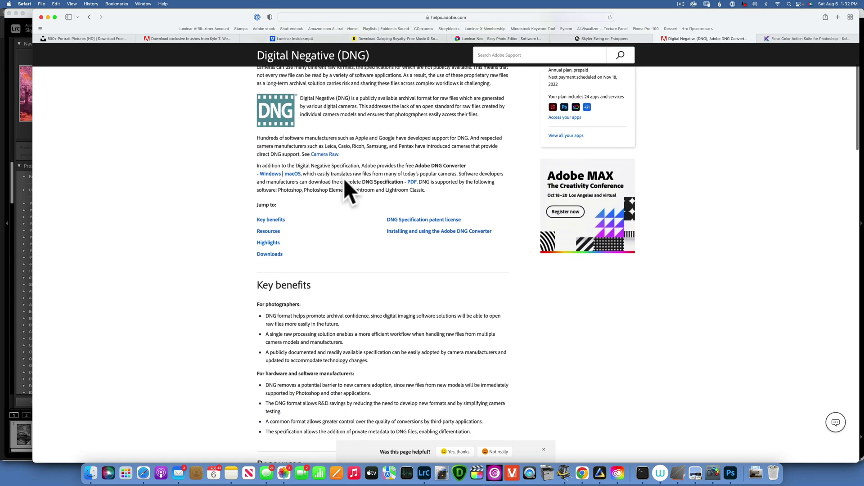
scroll(344, 178, "down", 10)
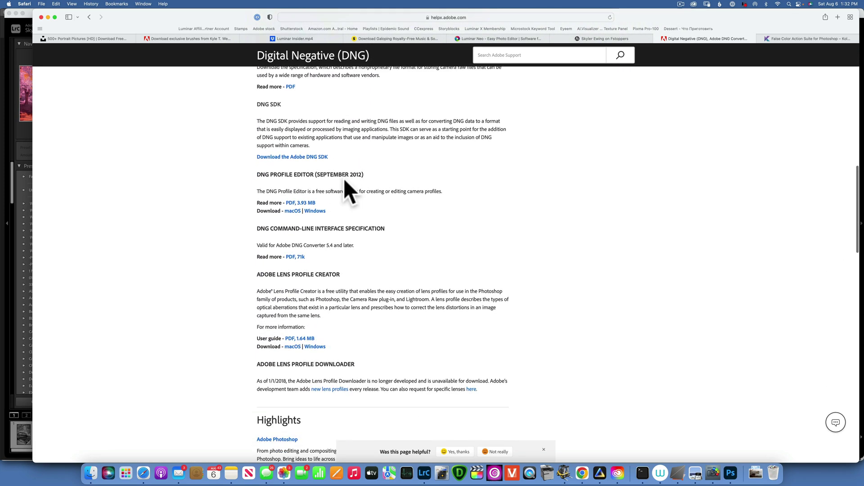
scroll(343, 178, "down", 4)
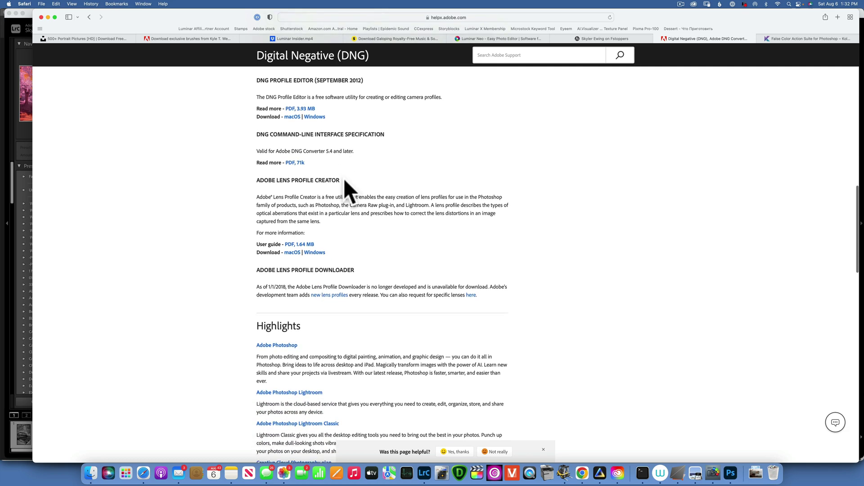
scroll(343, 178, "down", 15)
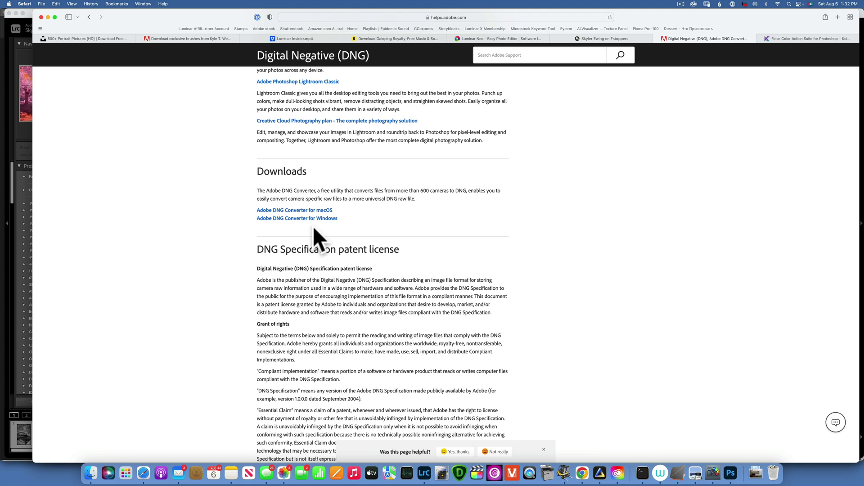
Step: Show the infrared recipe's Color Tables in DNG Profile Editor, then return to Lightroom
left_click(712, 472)
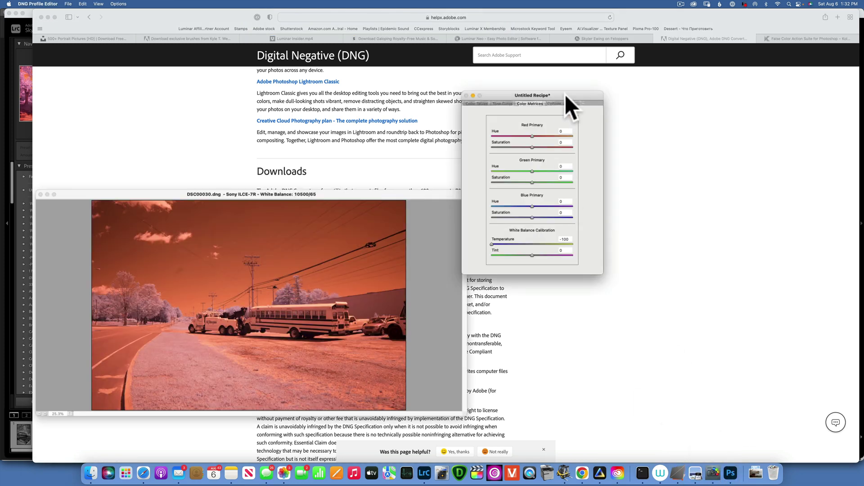
left_click_drag(560, 95, 615, 93)
left_click(526, 100)
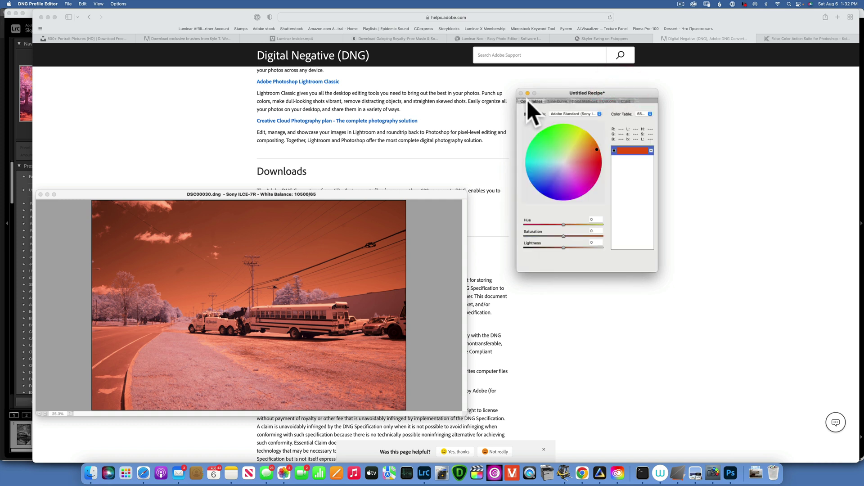
left_click(426, 475)
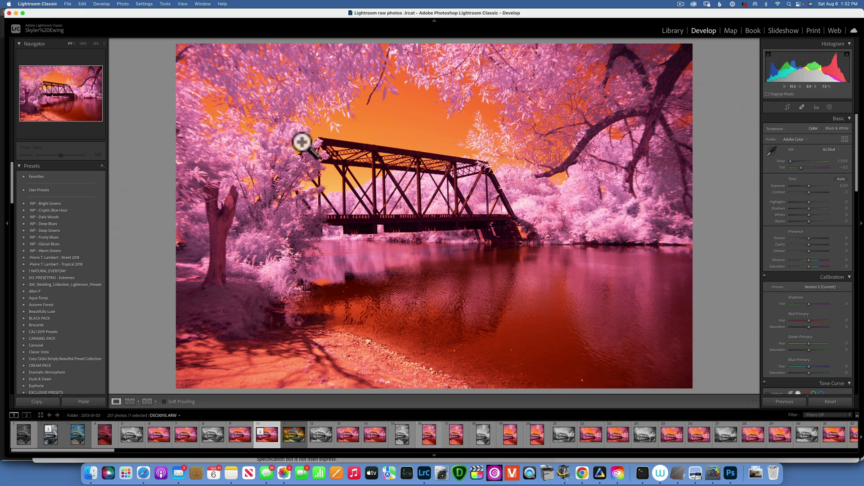
left_click(67, 2)
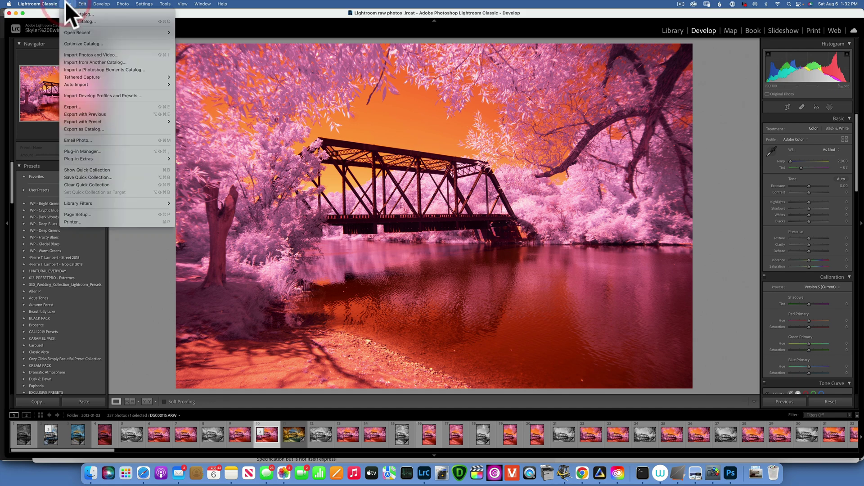
left_click(95, 109)
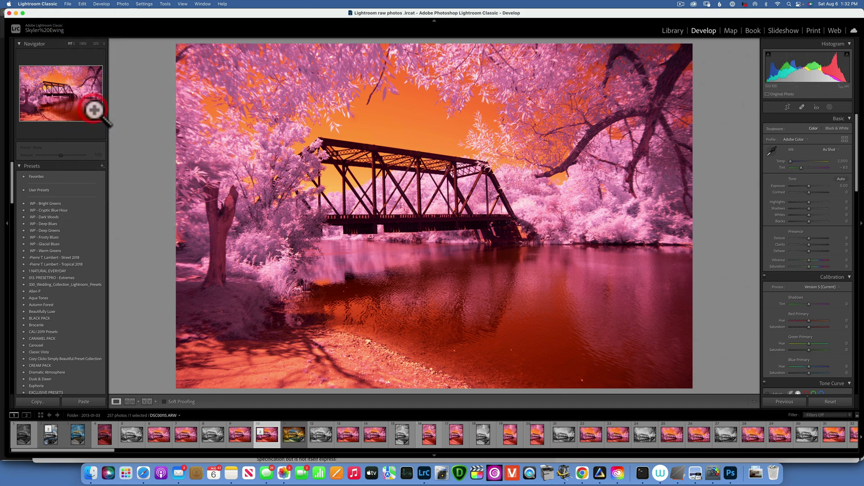
scroll(453, 140, "down", 5)
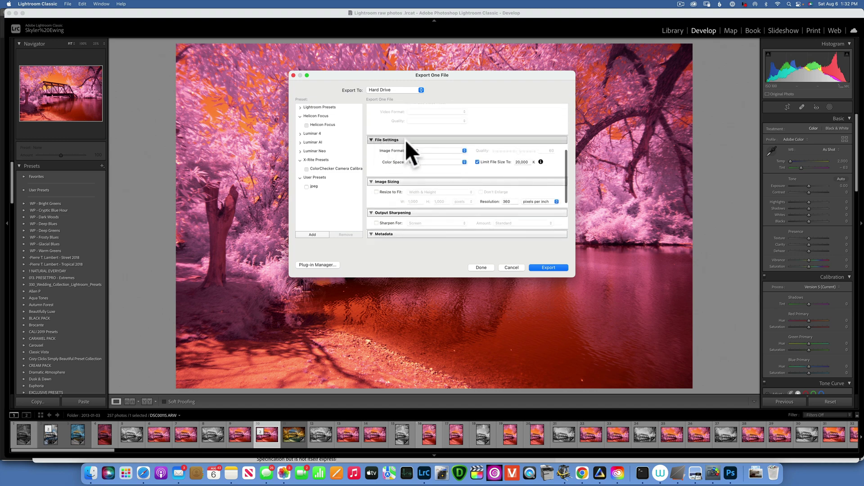
left_click(450, 150)
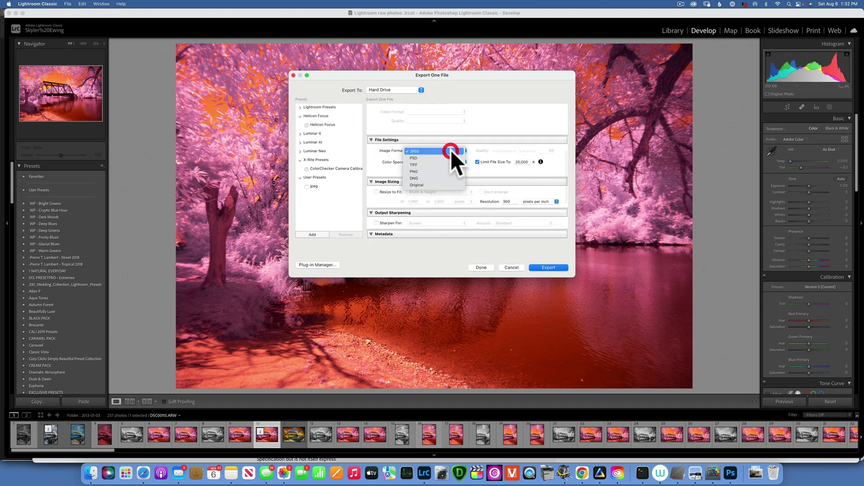
left_click(423, 150)
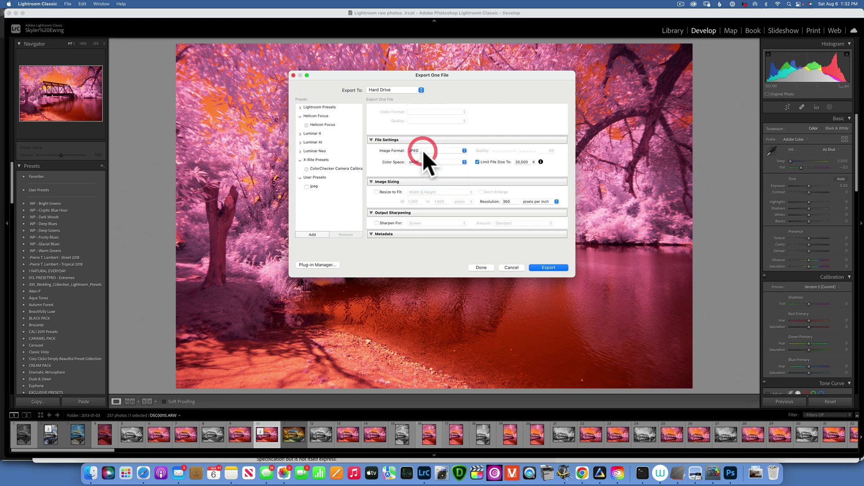
left_click(509, 266)
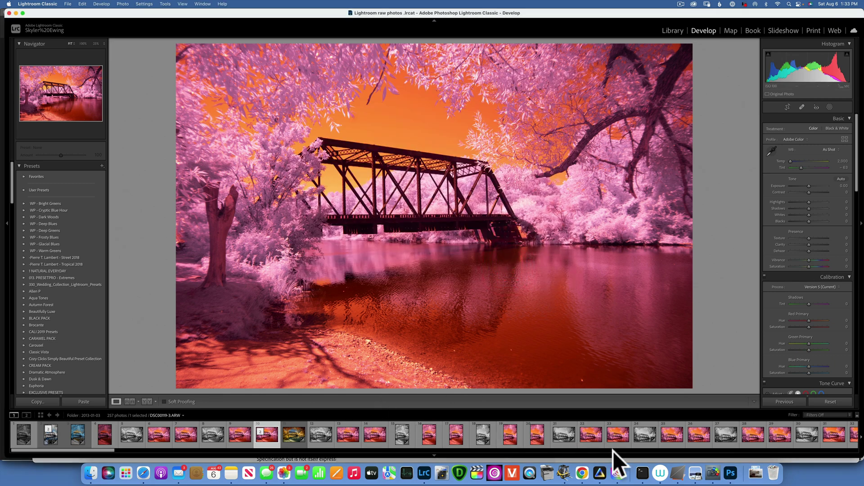
left_click(714, 471)
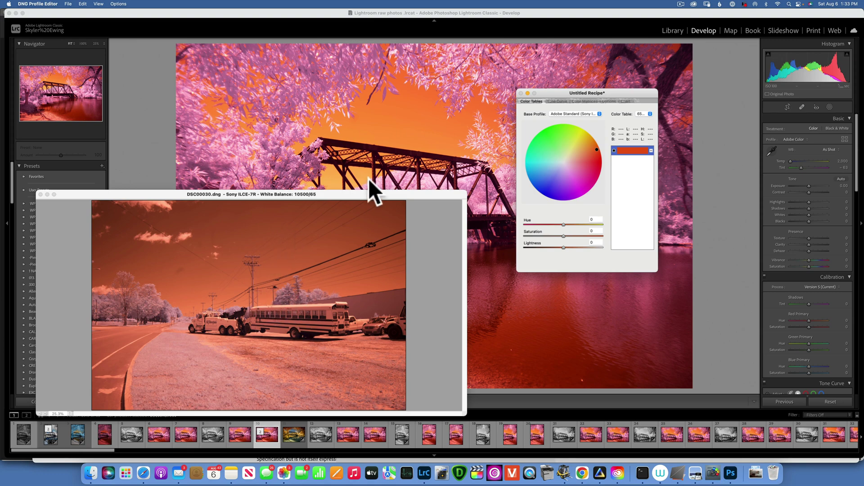
Step: Start opening a DNG image from DNG Profile Editor's File menu, then cancel
left_click(544, 93)
left_click(68, 3)
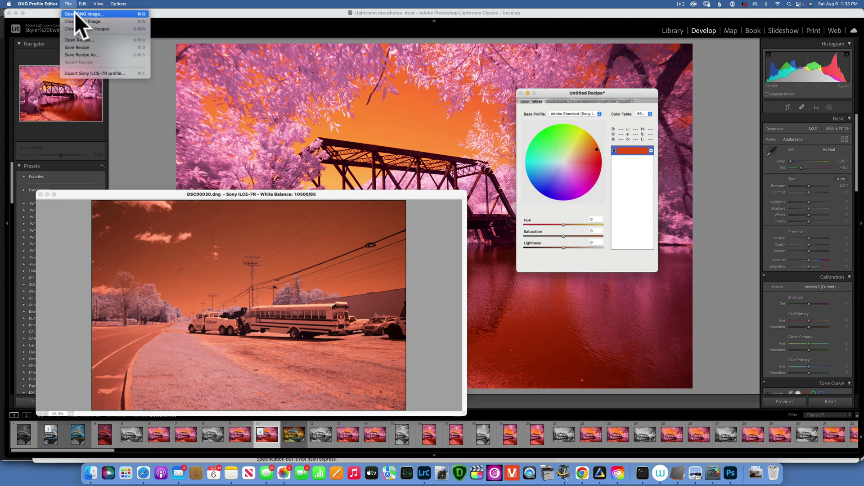
left_click(77, 13)
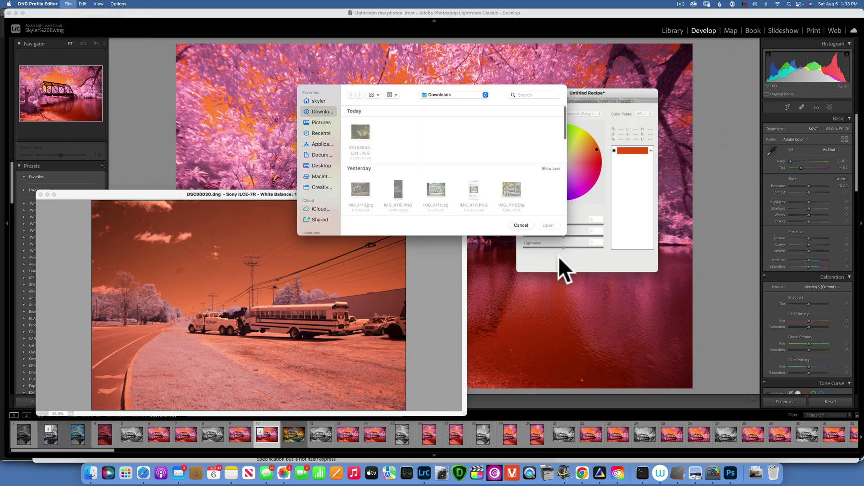
left_click(521, 225)
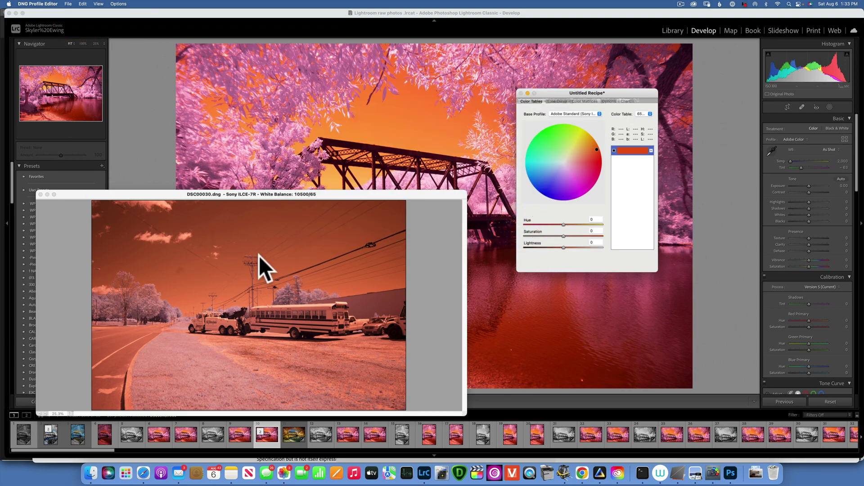
Step: Set White Balance Calibration Temperature on the Color Matrices tab to -100
left_click(606, 101)
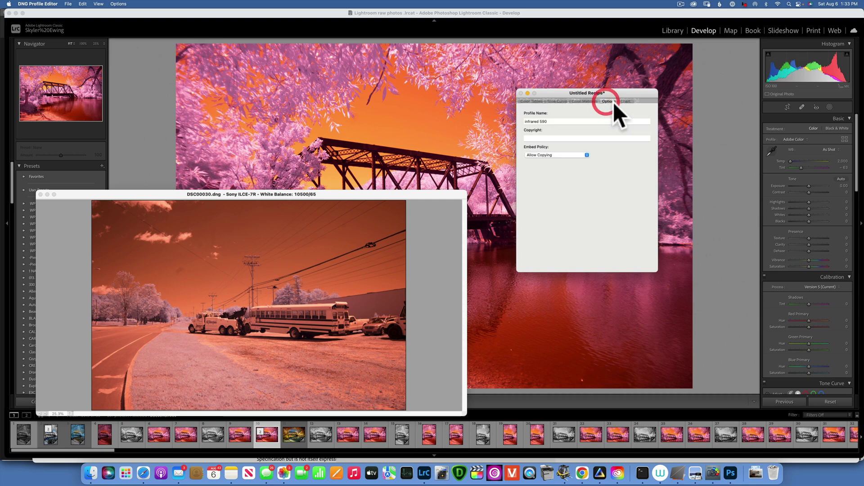
left_click(588, 101)
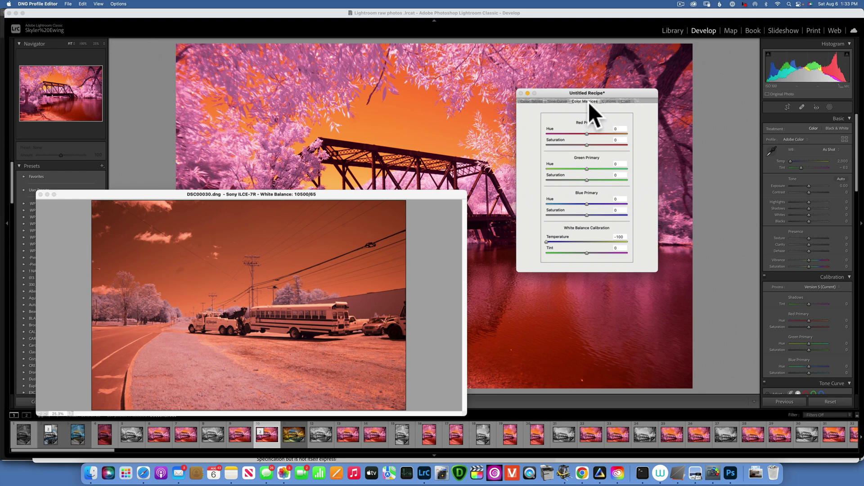
left_click(545, 241)
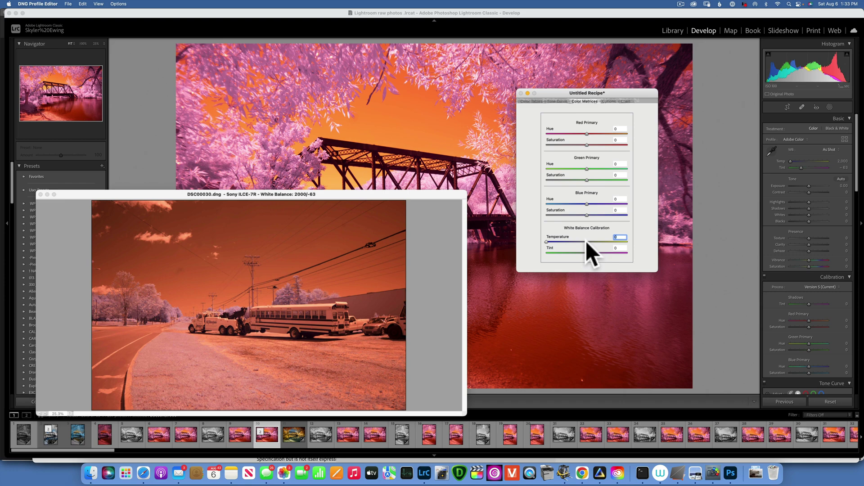
left_click(585, 241)
type("-83")
key("Return")
left_click(546, 242)
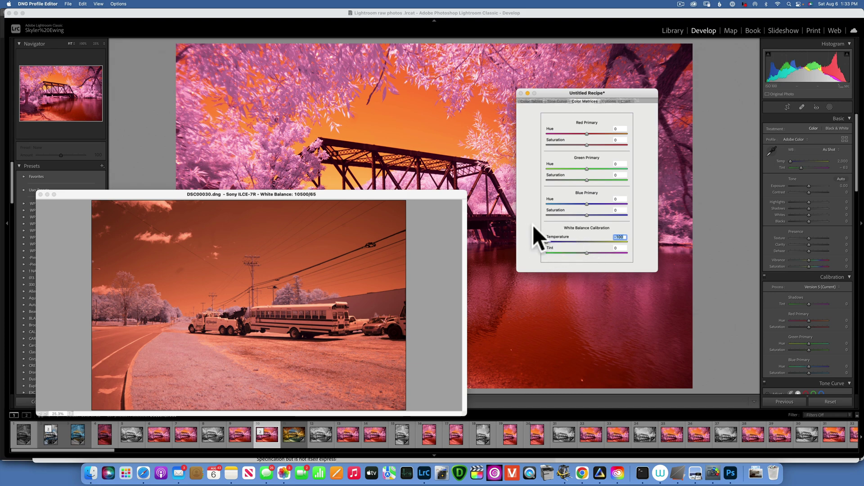
left_click(68, 3)
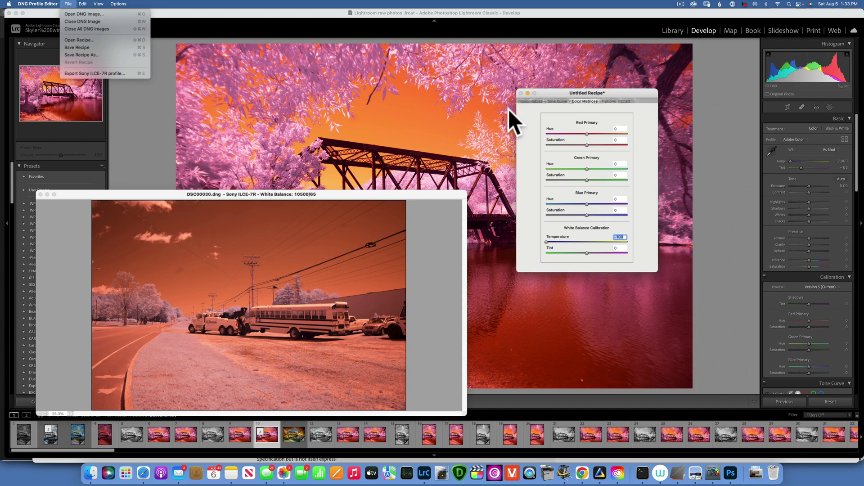
Step: Export the recipe as the Sony ILCE-7R infrared 590 profile and return to Lightroom
left_click(627, 101)
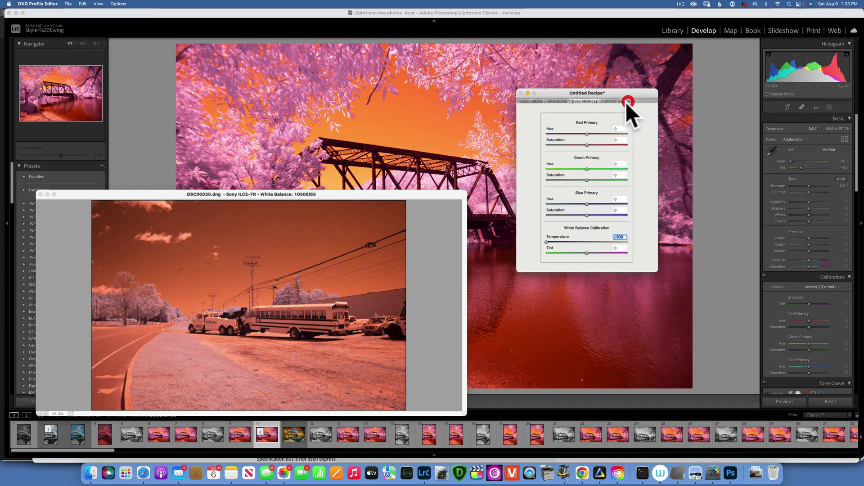
left_click(611, 101)
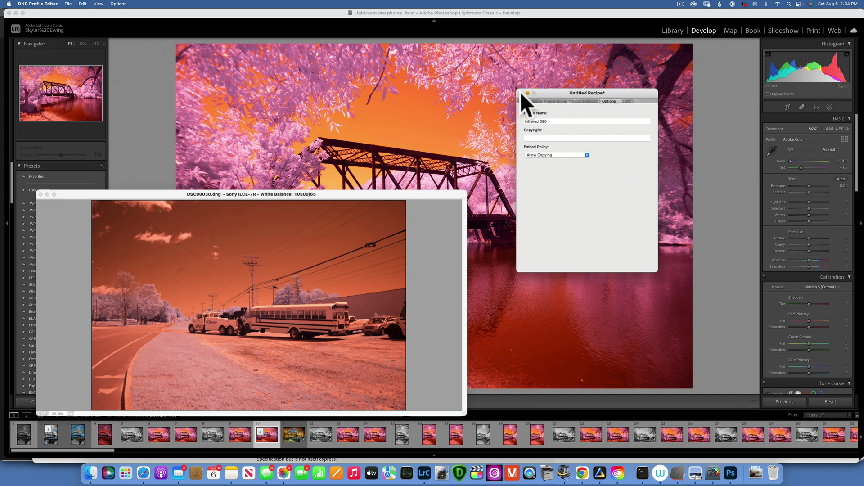
left_click(68, 4)
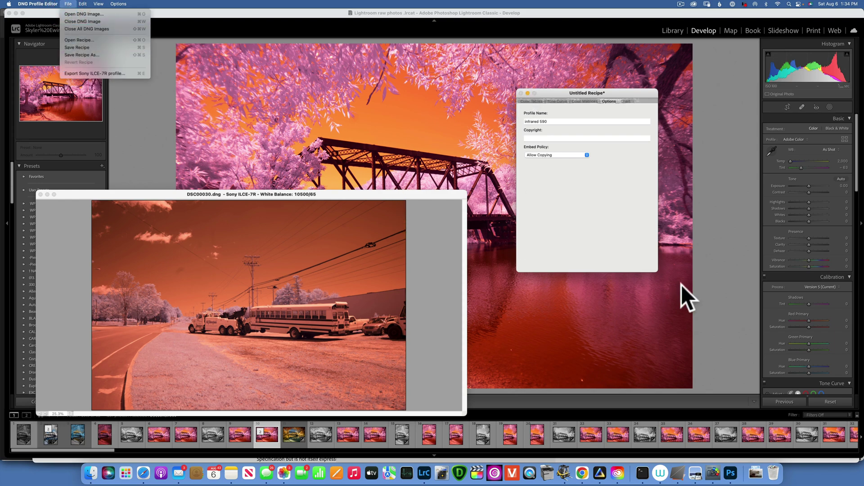
left_click(704, 291)
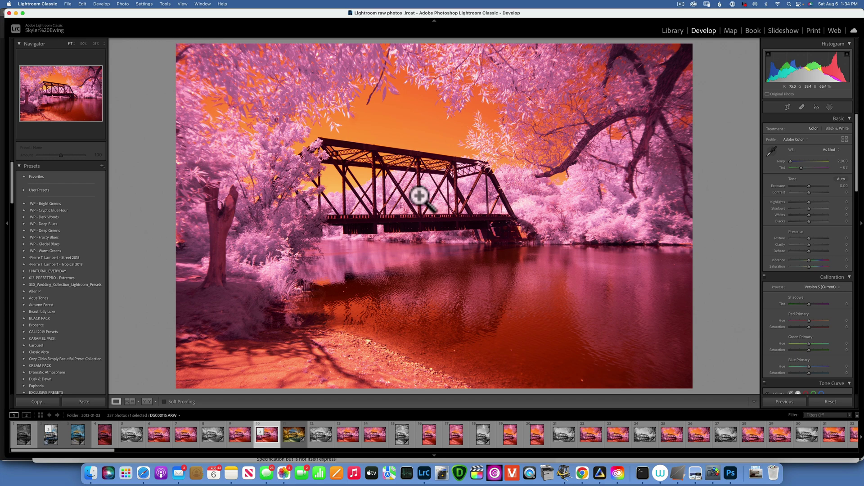
Step: Apply the infrared 590 profile to the bridge photo and send it to Photoshop with Cmd+E
left_click(845, 138)
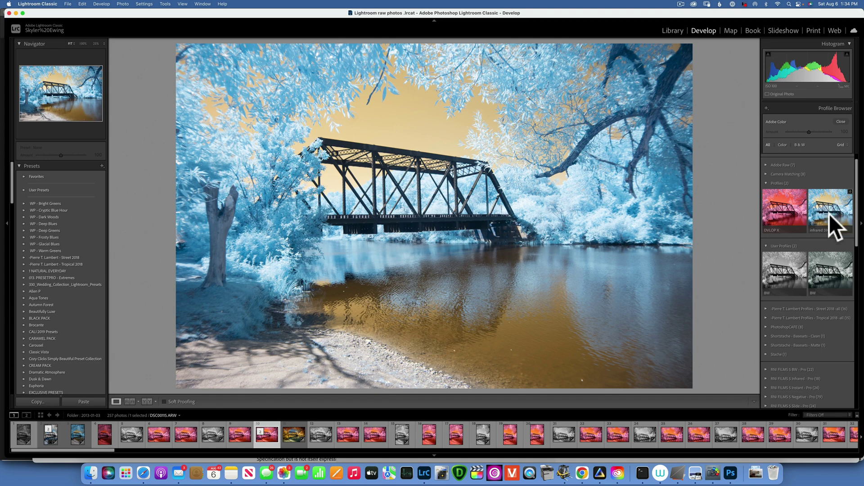
left_click(830, 209)
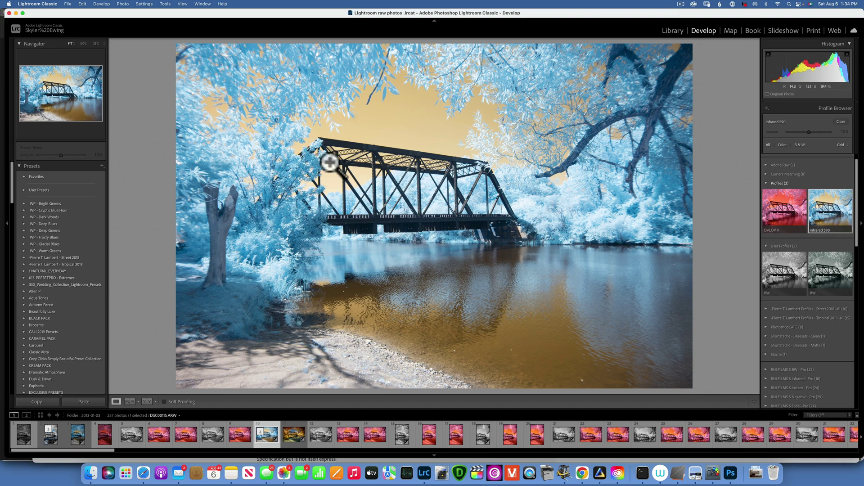
key("super")
key("super+e")
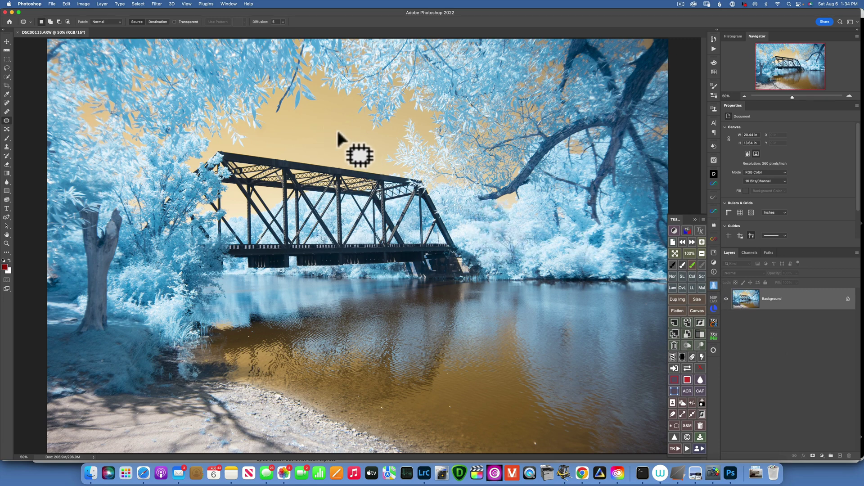
Step: Add a Channel Mixer layer with the Red output set to Red 0, Blue 100
left_click(821, 455)
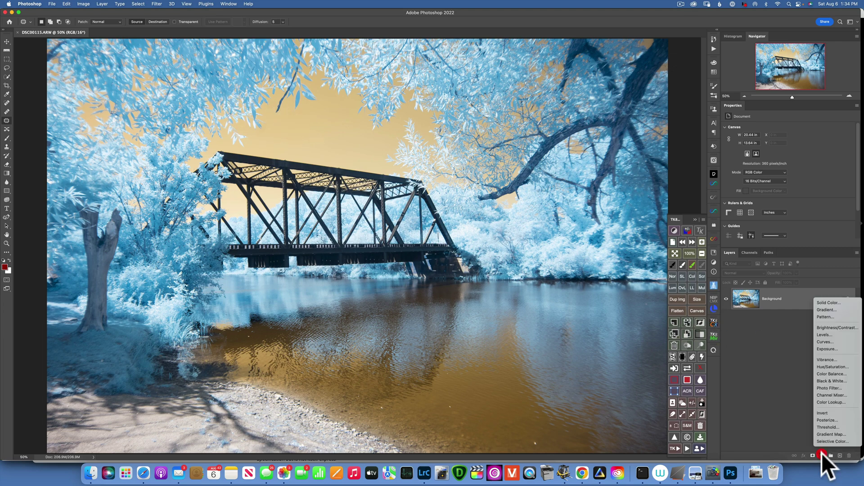
left_click(830, 395)
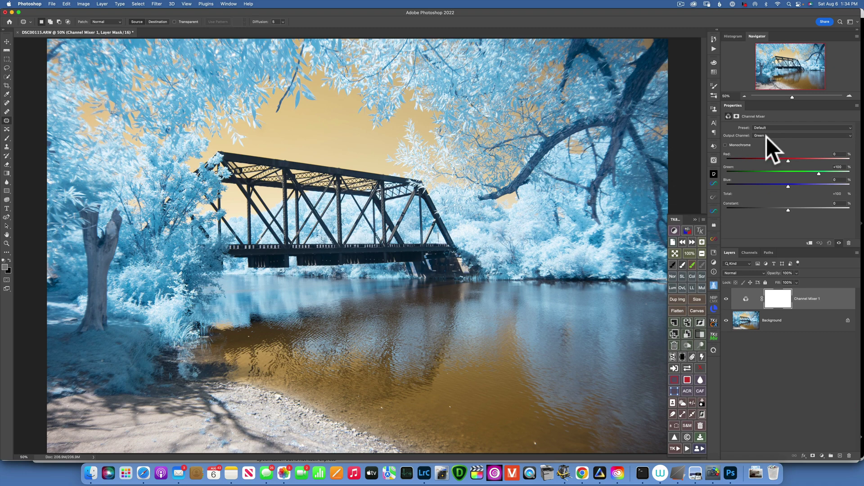
left_click(766, 136)
left_click(763, 128)
left_click_drag(839, 153, 806, 149)
type("0")
left_click_drag(840, 178, 811, 177)
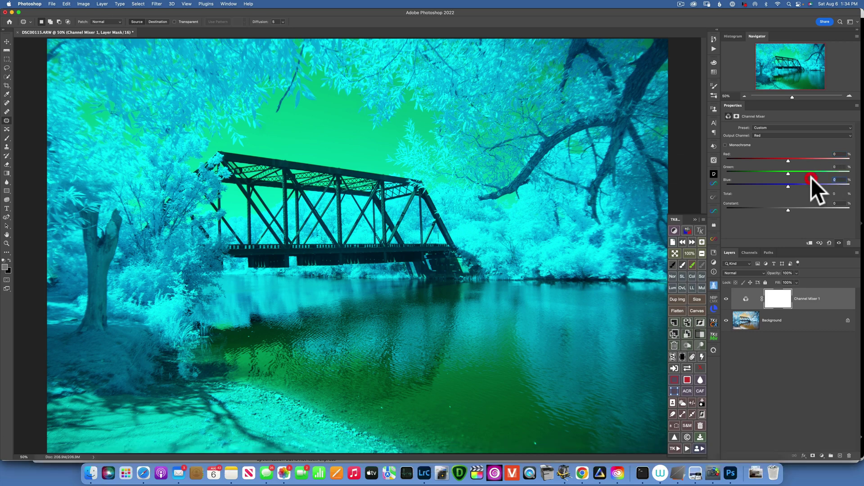
type("100")
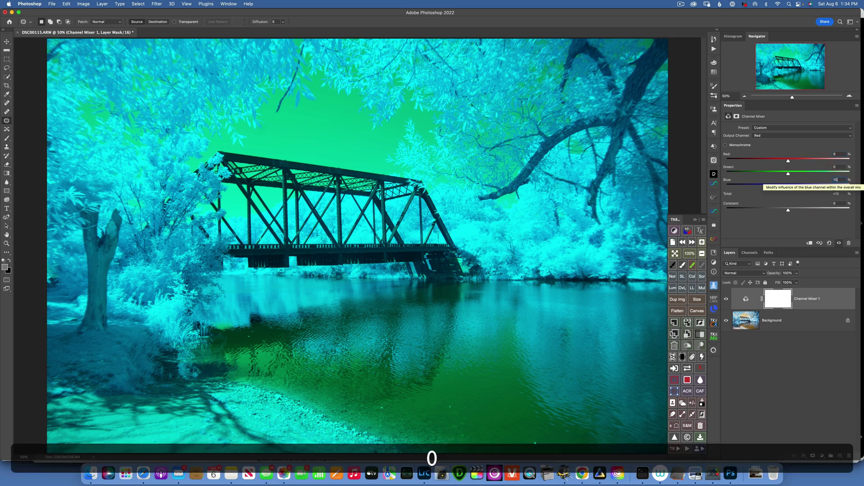
Step: Set the Channel Mixer's Blue output to Blue 0, Red 100
left_click(760, 134)
left_click(763, 147)
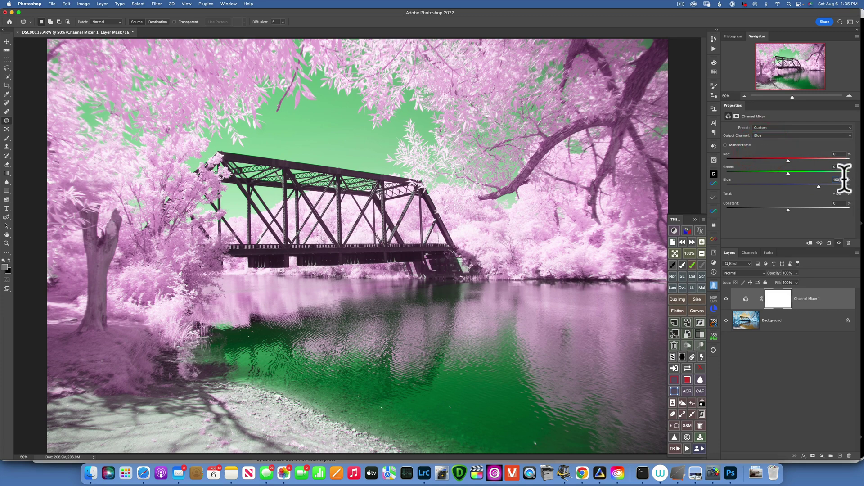
left_click_drag(843, 179, 822, 179)
type("0")
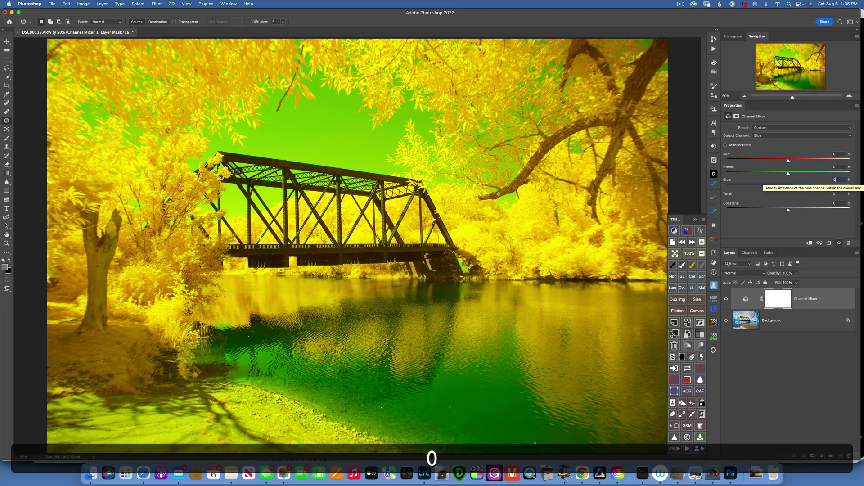
left_click(841, 154)
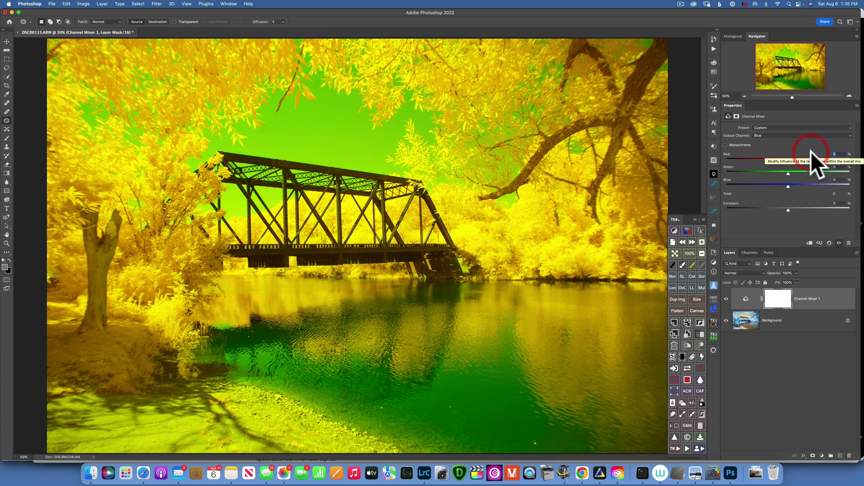
type("100")
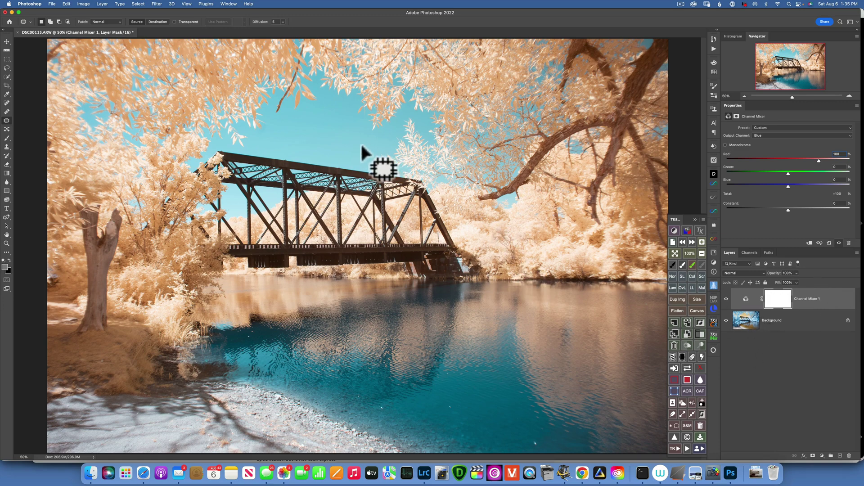
Step: Add a Hue/Saturation layer and adjust the Cyans range to deepen the blue water
left_click(822, 456)
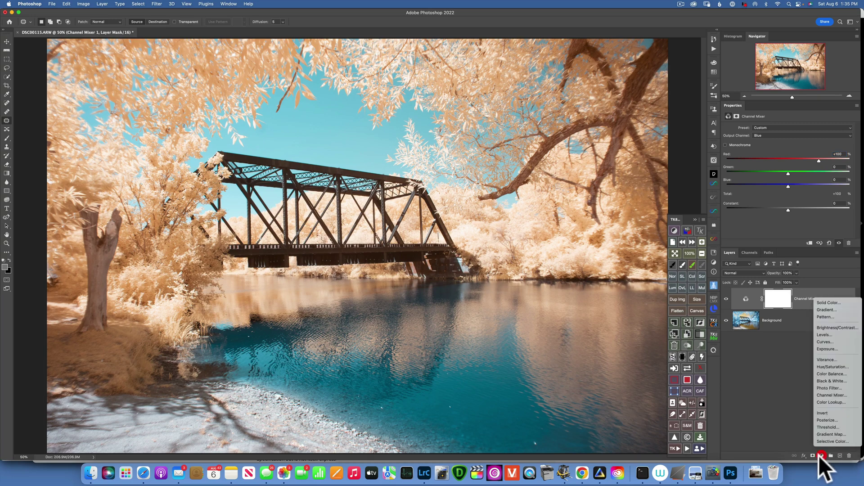
left_click(822, 366)
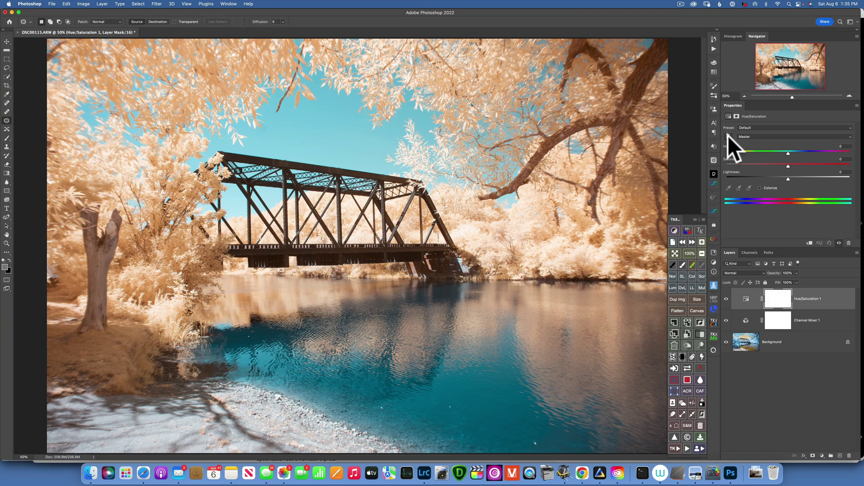
left_click(768, 135)
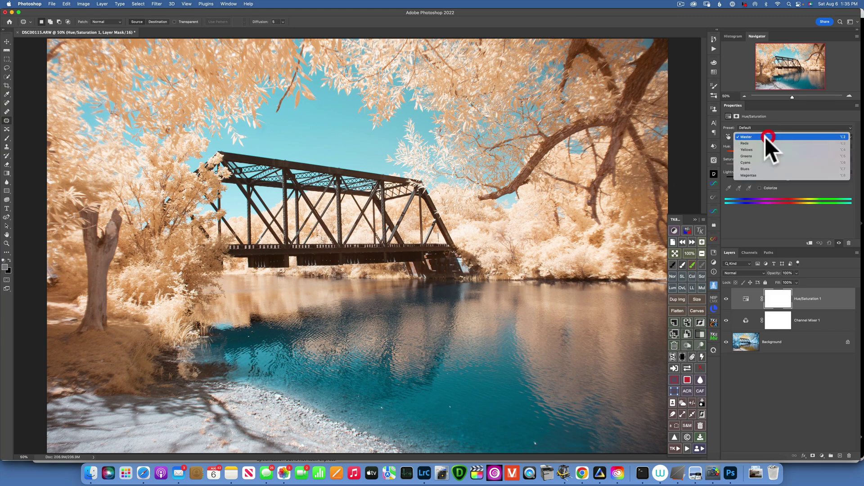
left_click(761, 163)
left_click_drag(788, 153, 804, 153)
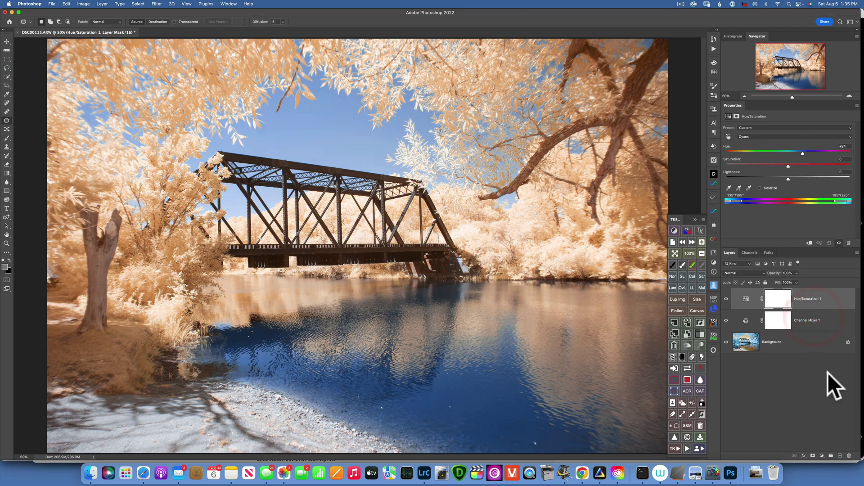
Step: Add a Curves layer and bend the curve down to darken and deepen colours
left_click(821, 455)
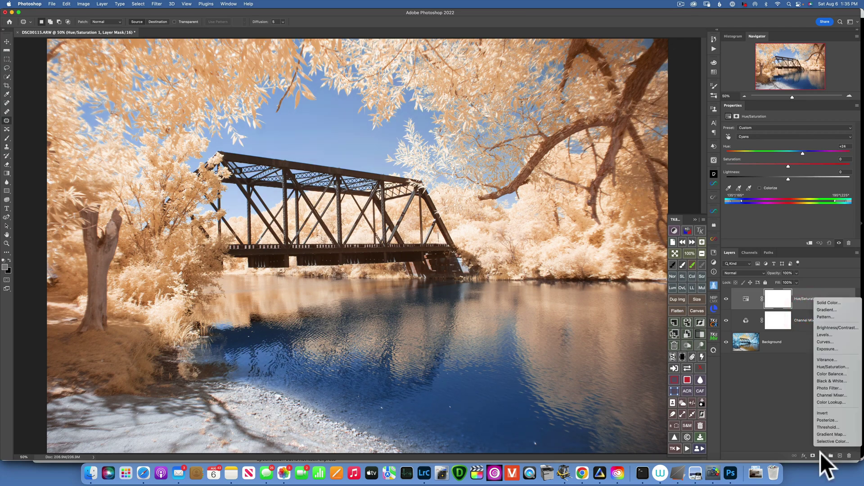
left_click(833, 342)
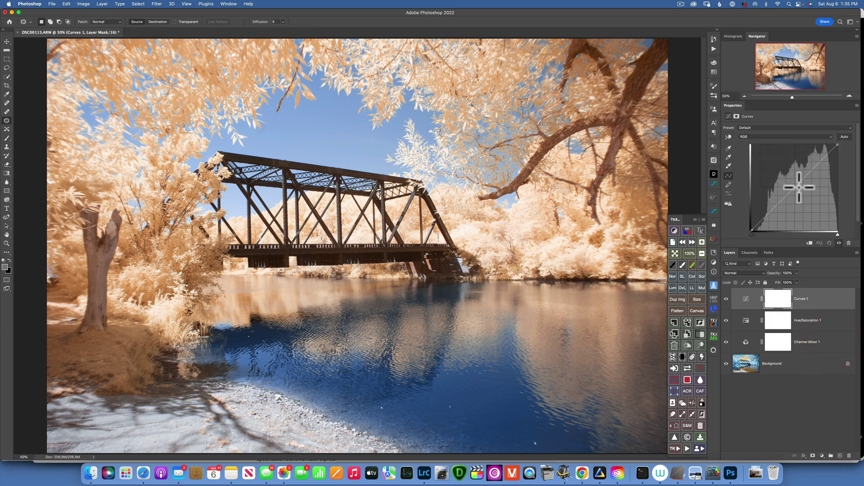
left_click_drag(799, 185, 804, 189)
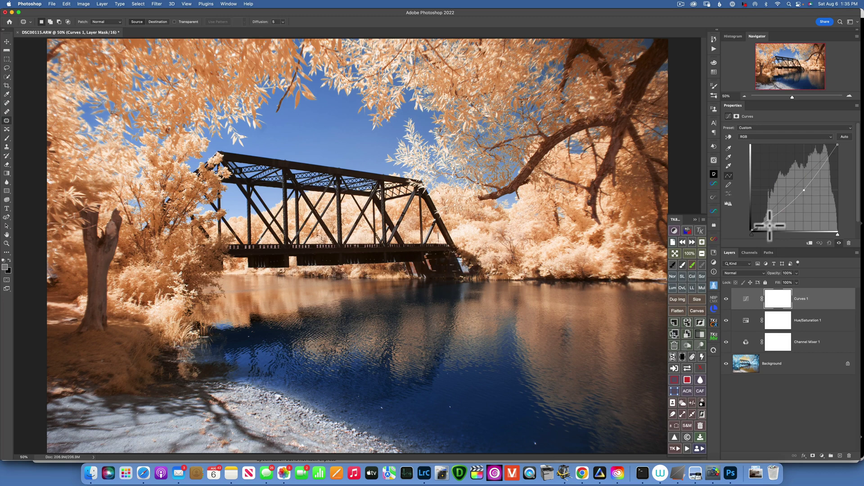
left_click(747, 323)
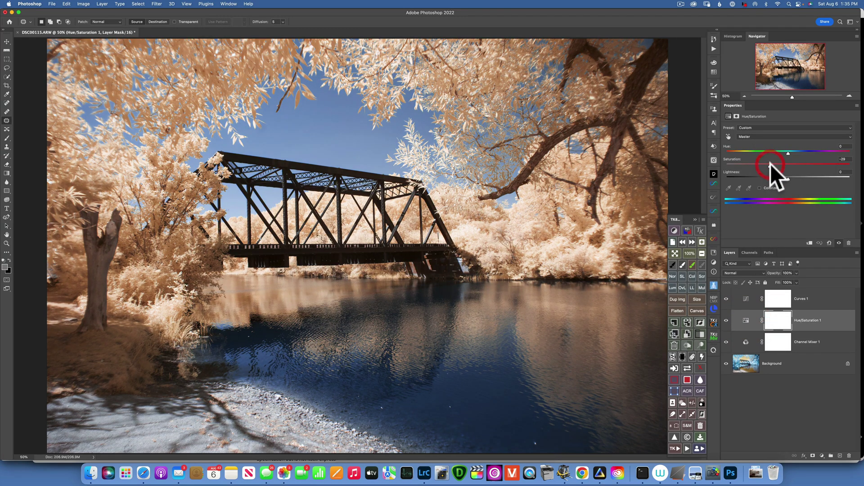
left_click(747, 299)
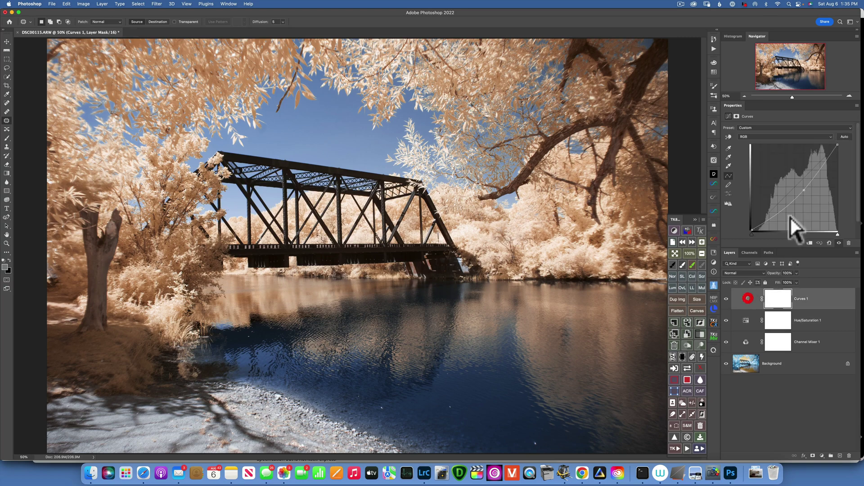
left_click(805, 191)
Step: Flatten the Curves, Hue/Saturation and Channel Mixer layers into one Background layer
right_click(818, 301)
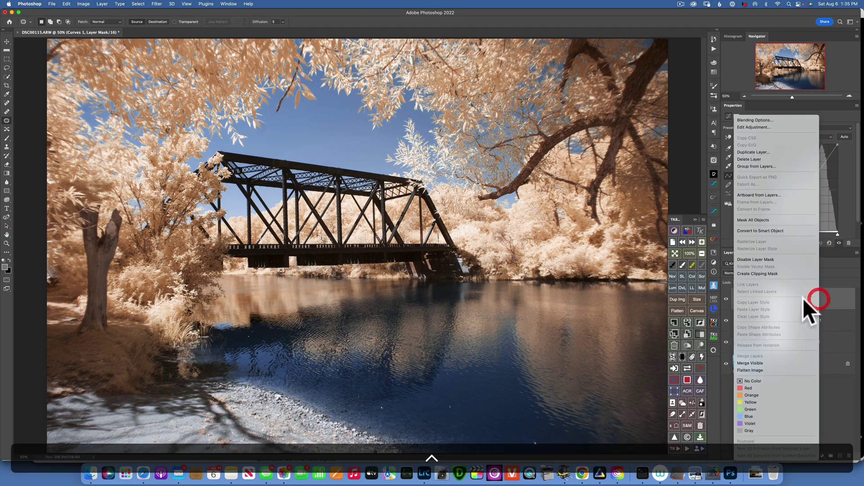
left_click(758, 369)
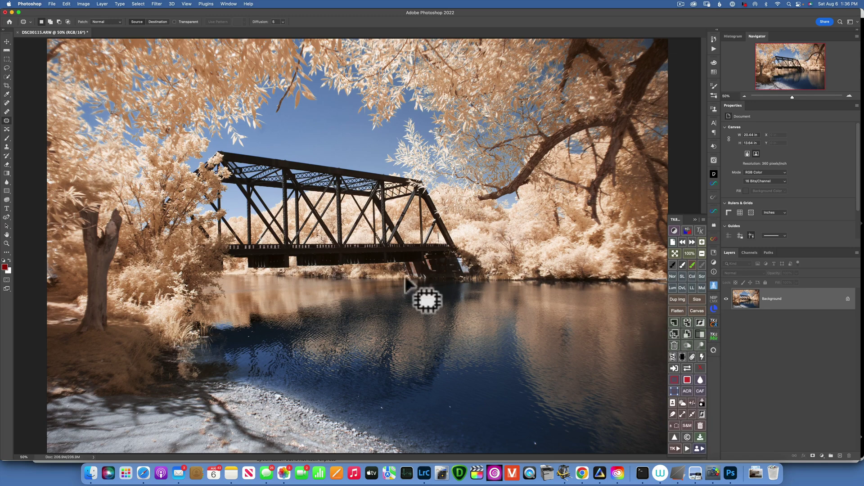
left_click(157, 3)
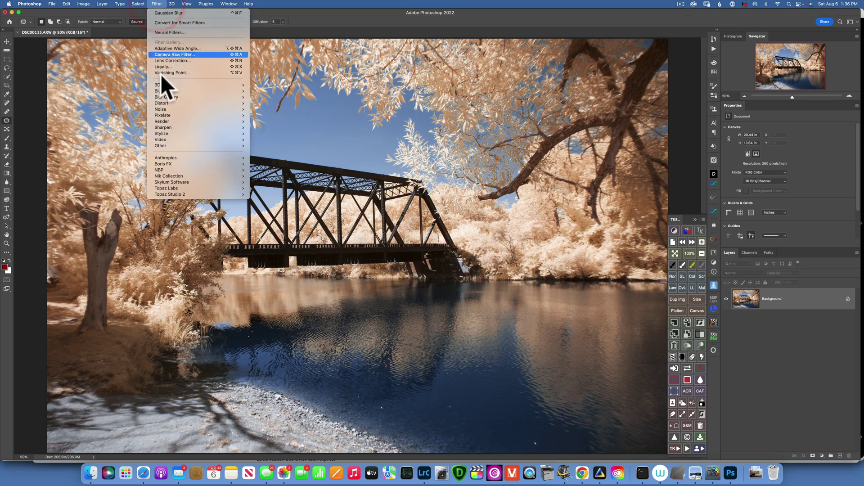
mouse_move(177, 175)
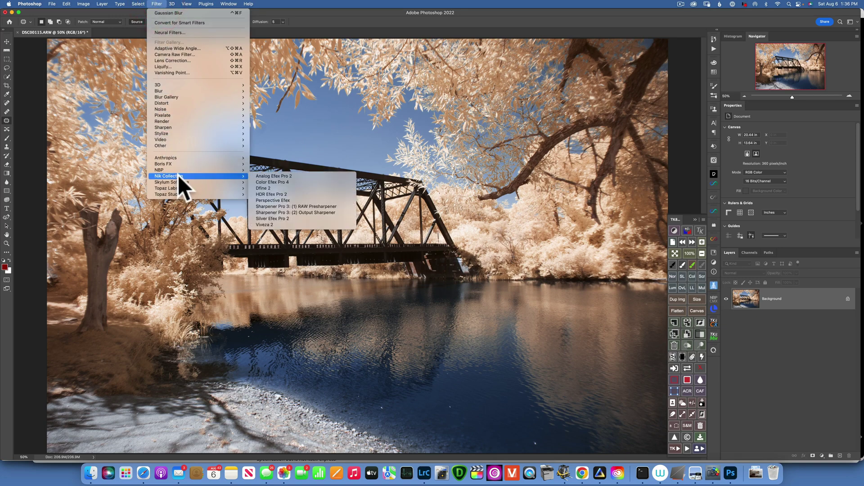
Step: Launch Color Efex Pro 4, preview B/W Conversion, and browse its presets and the Bi-Color Filters presets
left_click(282, 182)
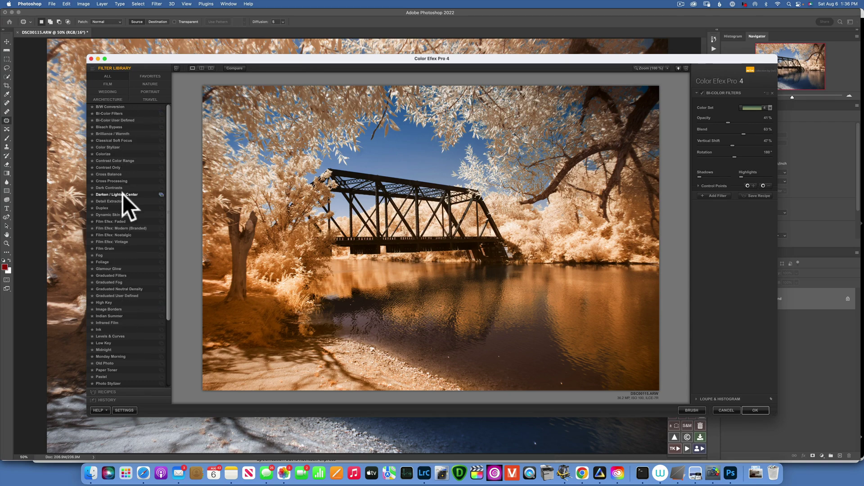
left_click(131, 106)
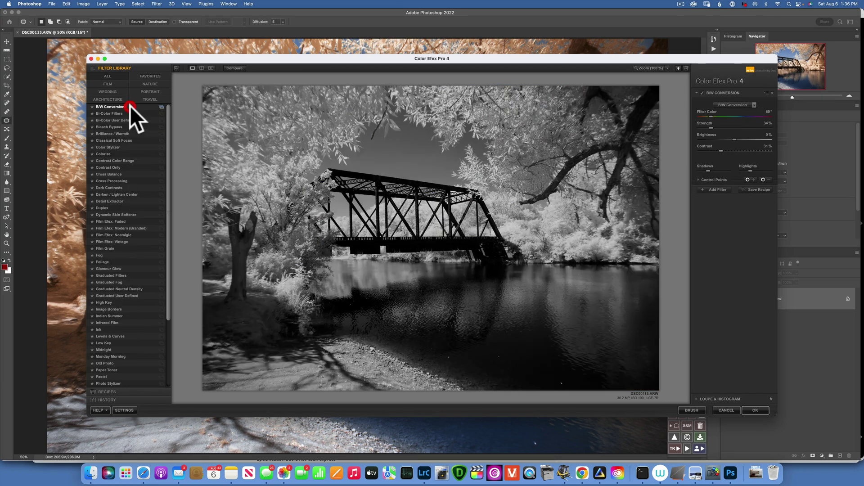
left_click(161, 106)
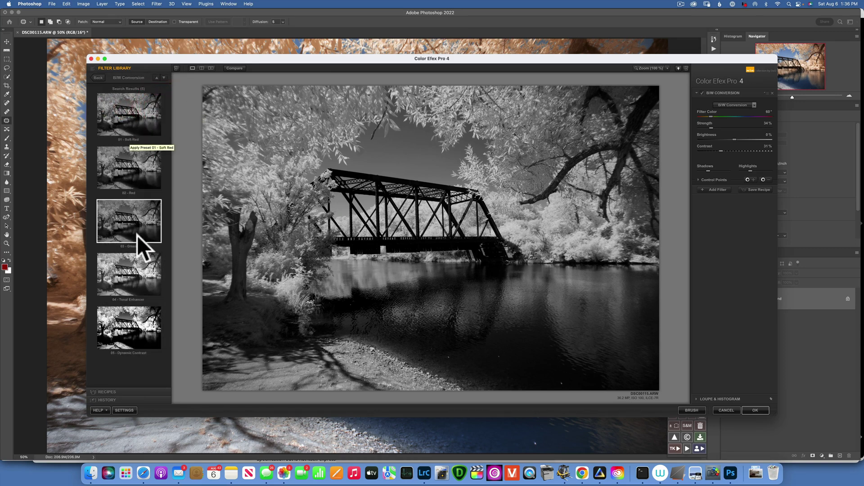
left_click(97, 78)
left_click(160, 113)
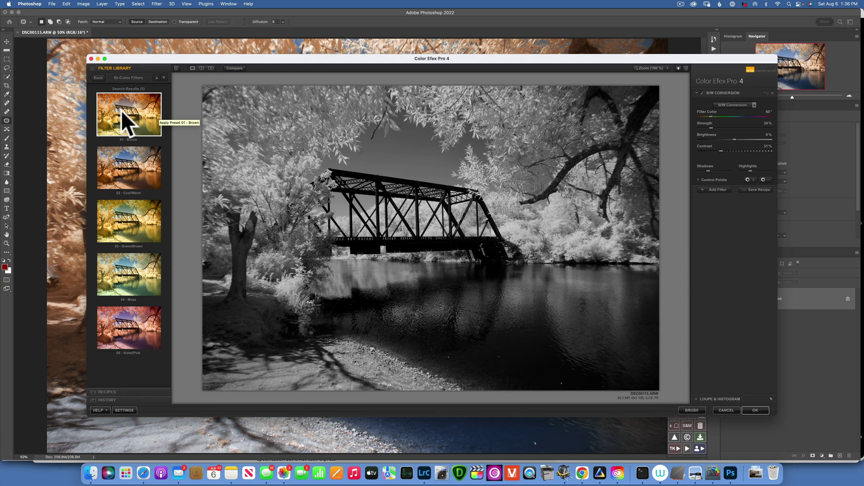
Step: Apply the Bi-Color Filters '01 - Brown' preset, raise its Highlights, and start a 0% control point
left_click(98, 77)
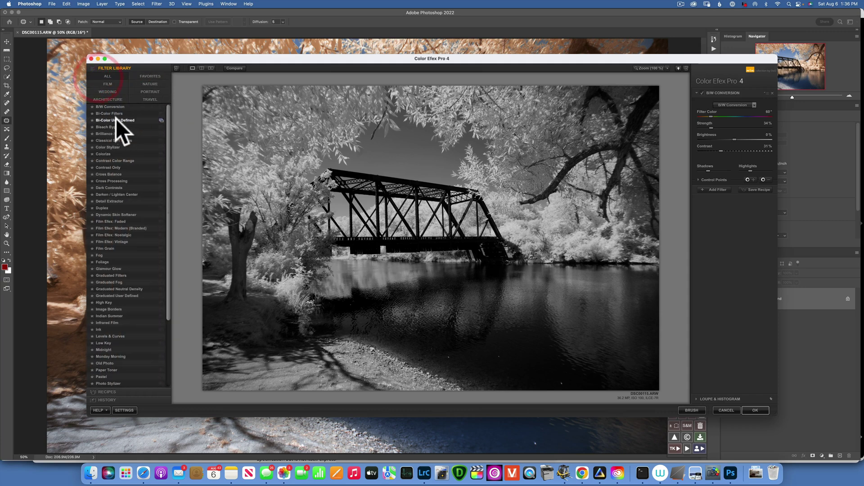
left_click(162, 113)
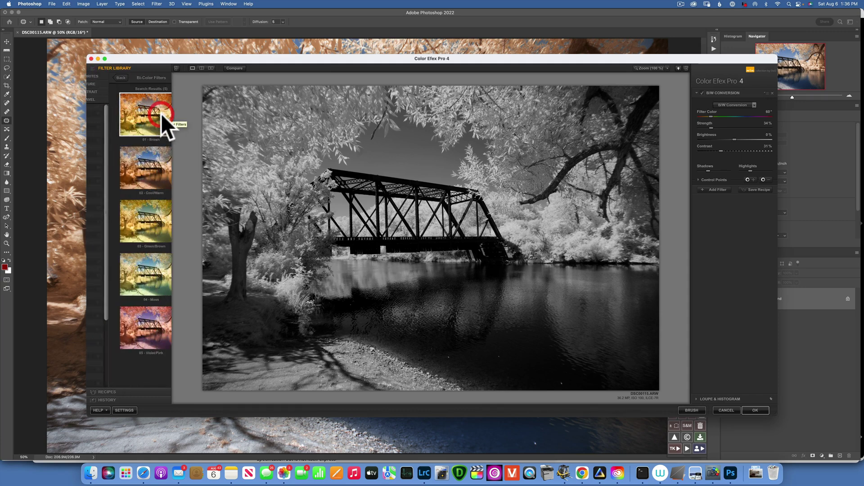
left_click(136, 113)
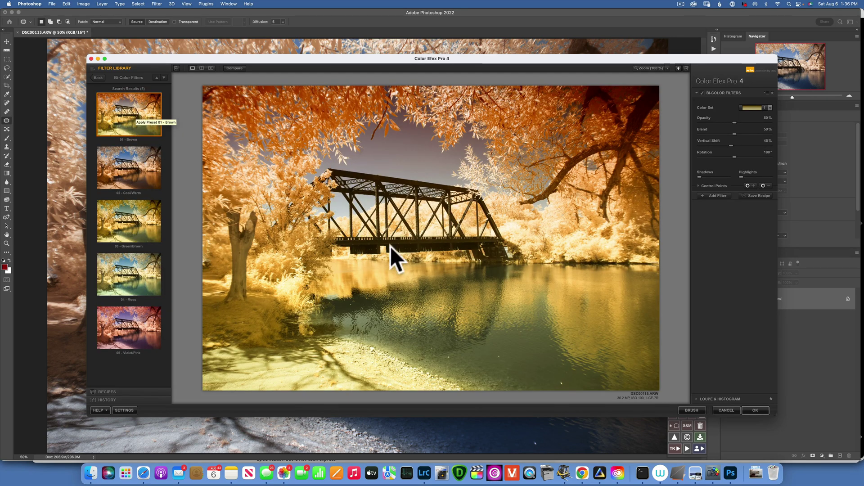
left_click_drag(740, 176, 769, 177)
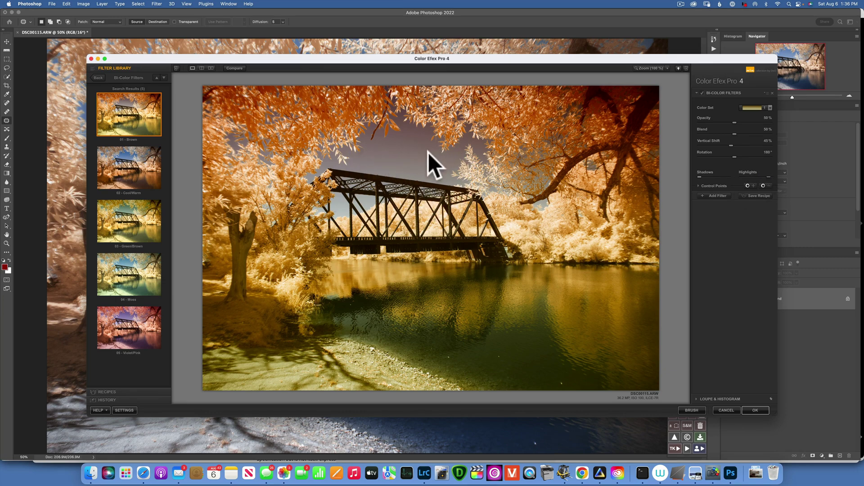
left_click(763, 185)
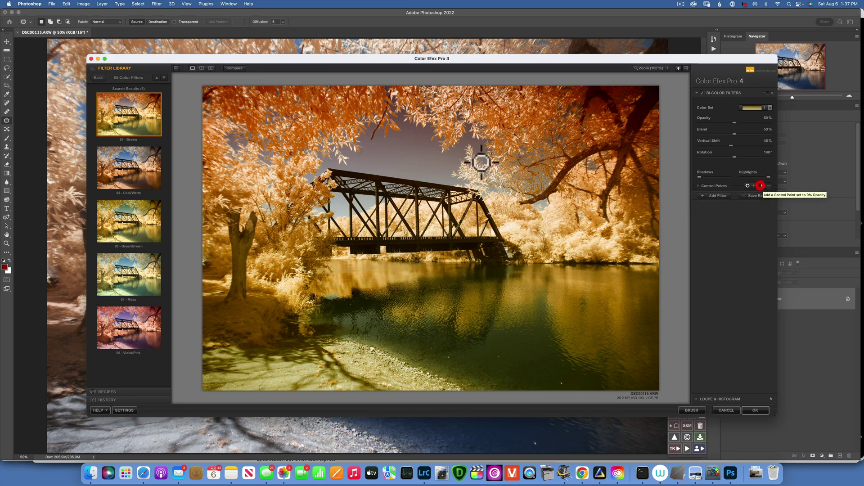
Step: Place a small 0% control point on the sky above the bridge and duplicate it across the sky
left_click(394, 160)
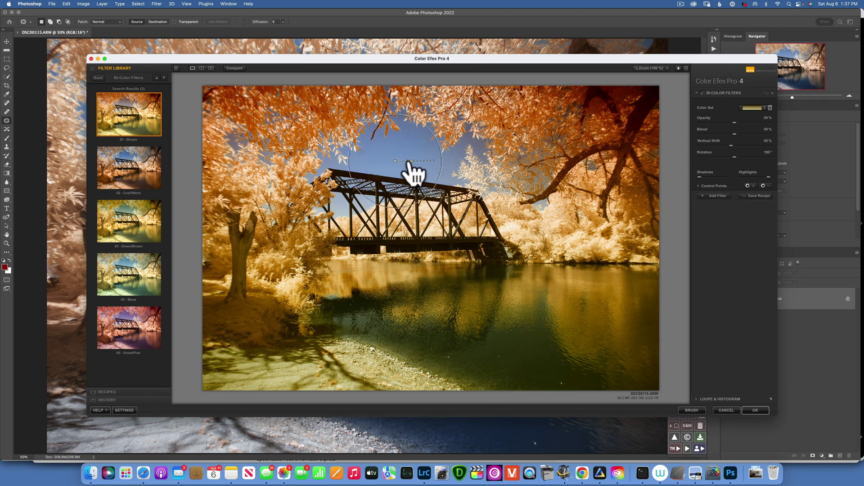
left_click_drag(411, 161, 395, 165)
key("alt")
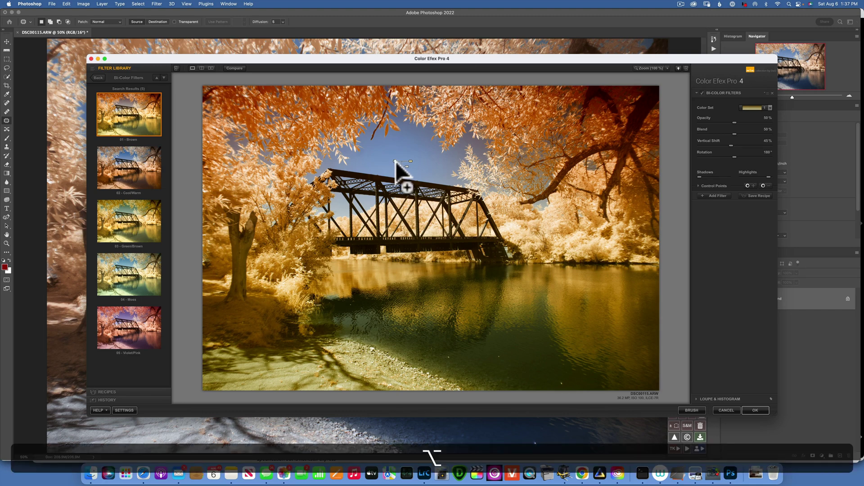
left_click_drag(395, 161, 479, 146)
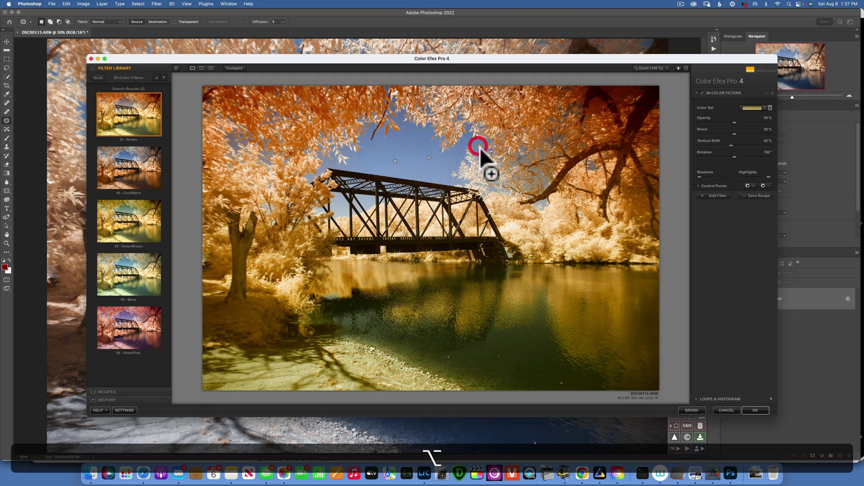
left_click_drag(405, 147, 369, 200)
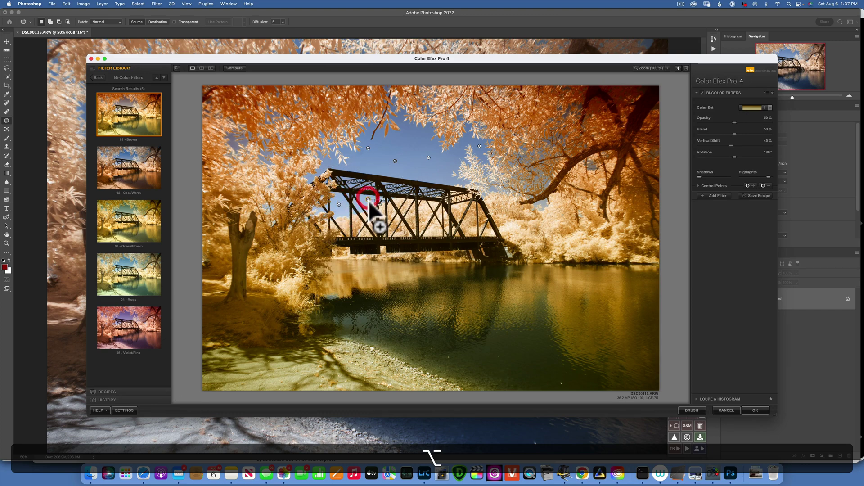
Step: Add more 0% control points over the left and right sky patches and position them
left_click(234, 144)
left_click_drag(234, 144, 274, 120)
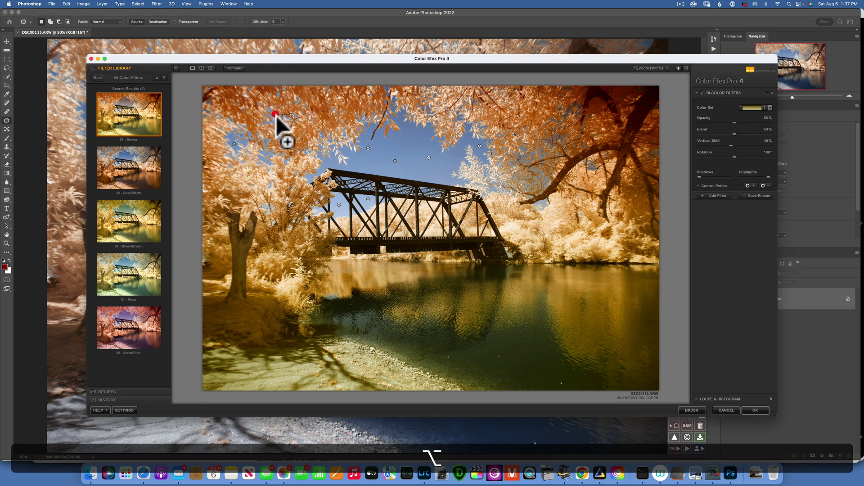
left_click_drag(273, 119, 276, 115)
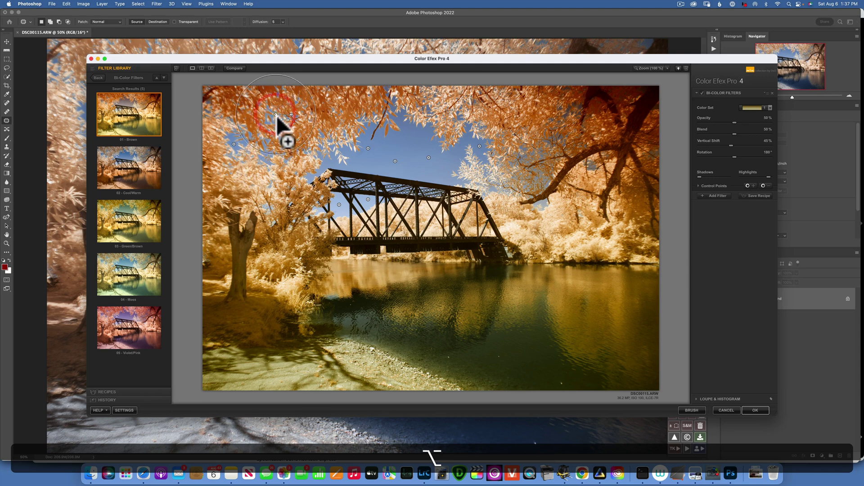
left_click(542, 208)
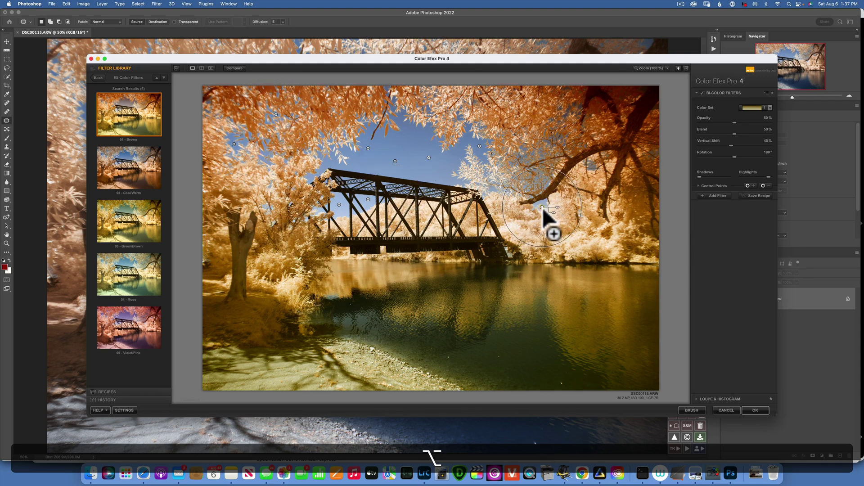
left_click(541, 157)
left_click_drag(541, 157, 584, 160)
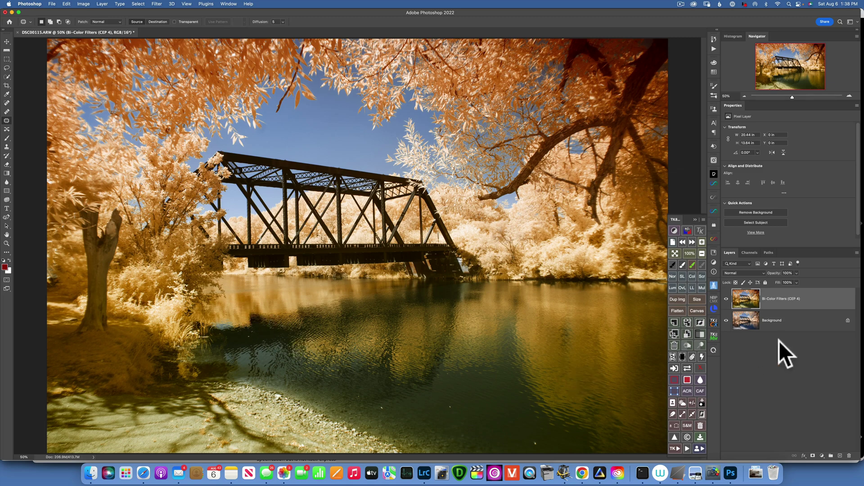
Step: Flatten the Bi-Color Filters layer, then close the photo, saving it as DSC00115-Edit.tif
right_click(824, 309)
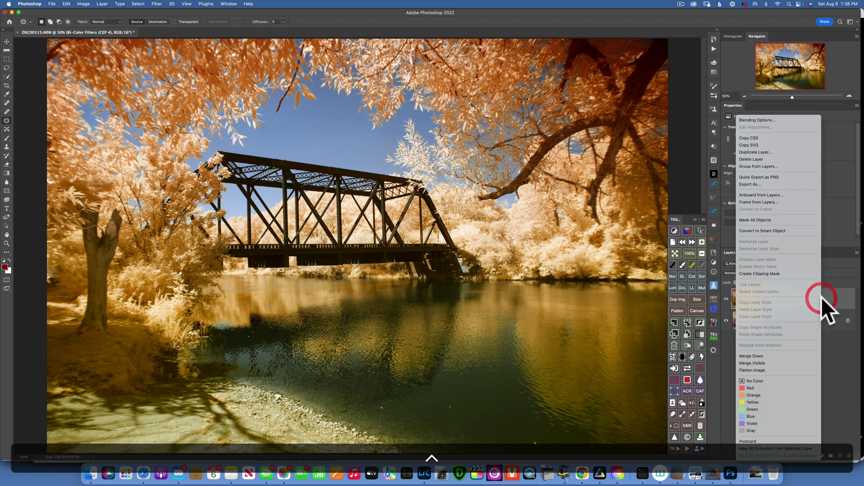
left_click(765, 369)
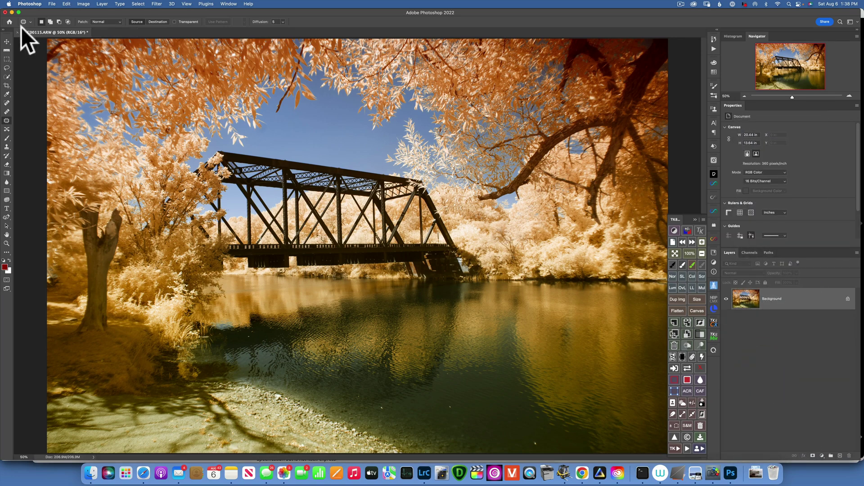
left_click(52, 4)
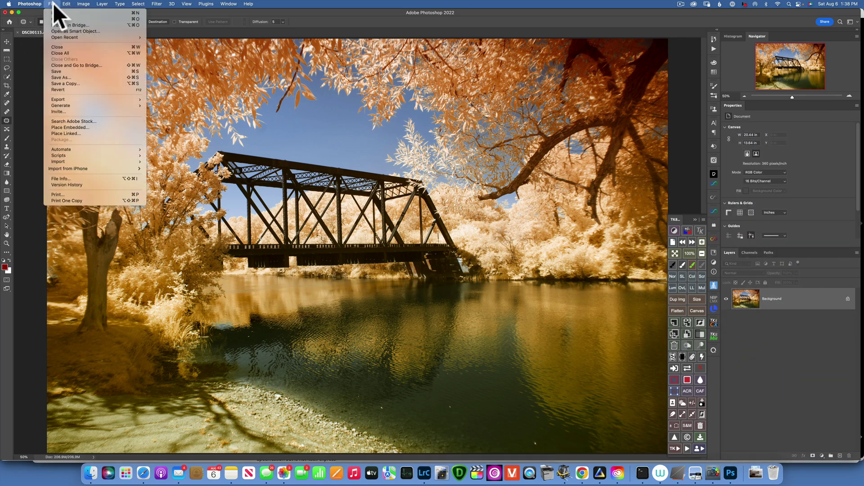
left_click(66, 45)
left_click(439, 161)
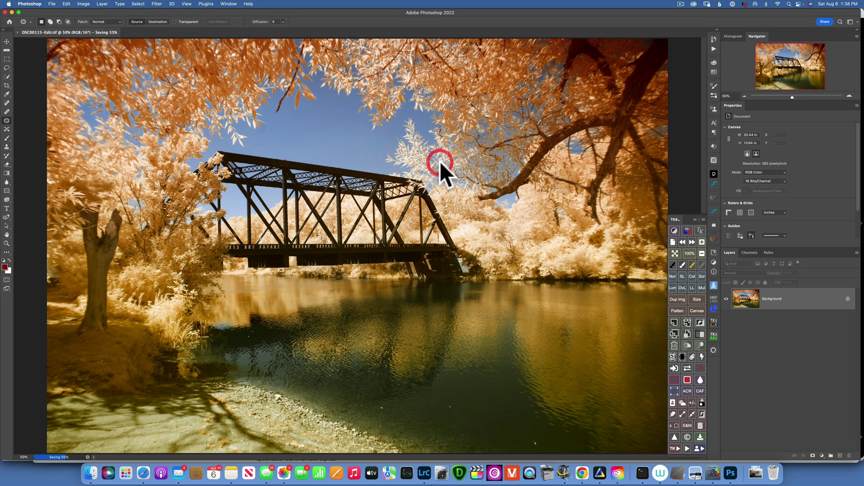
Step: In Lightroom, straighten DSC00115-Edit.tif along a vertical bridge post, giving a 2.38° crop angle
left_click(427, 468)
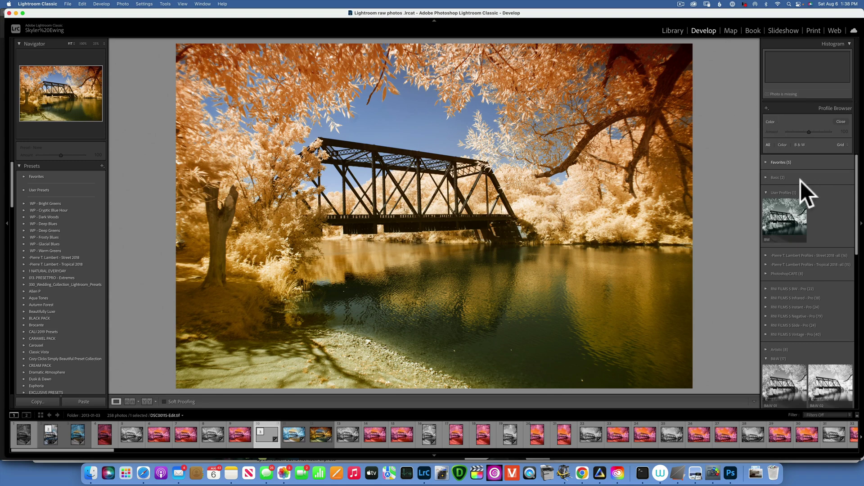
left_click(842, 121)
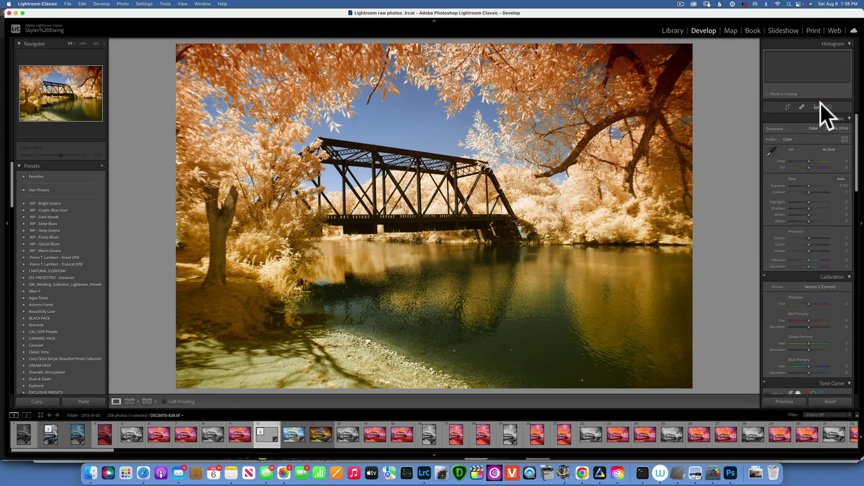
left_click(787, 107)
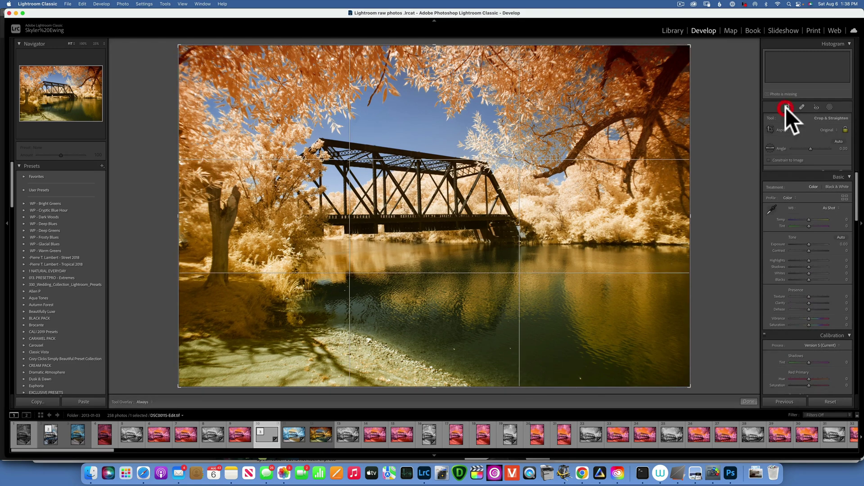
left_click(768, 148)
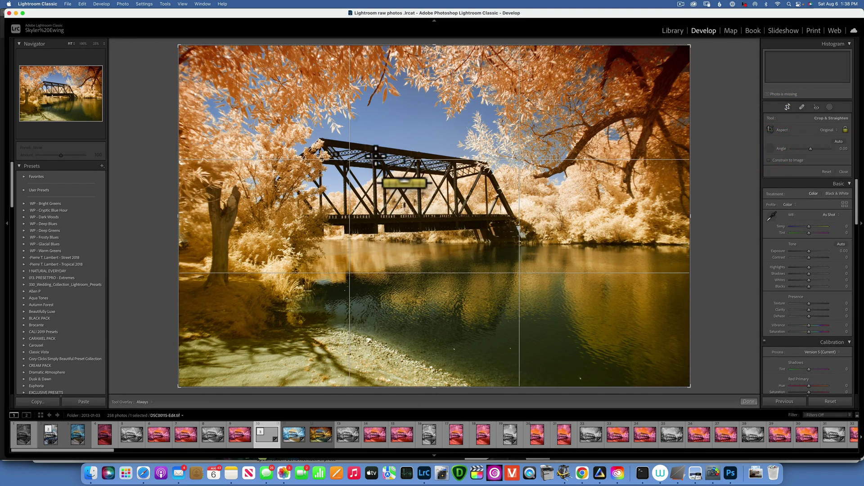
left_click(371, 153)
left_click_drag(372, 158, 374, 215)
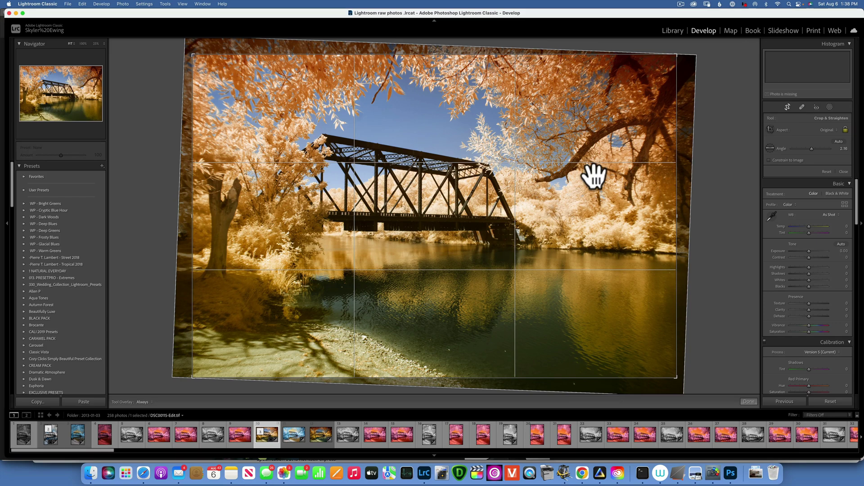
key("Return")
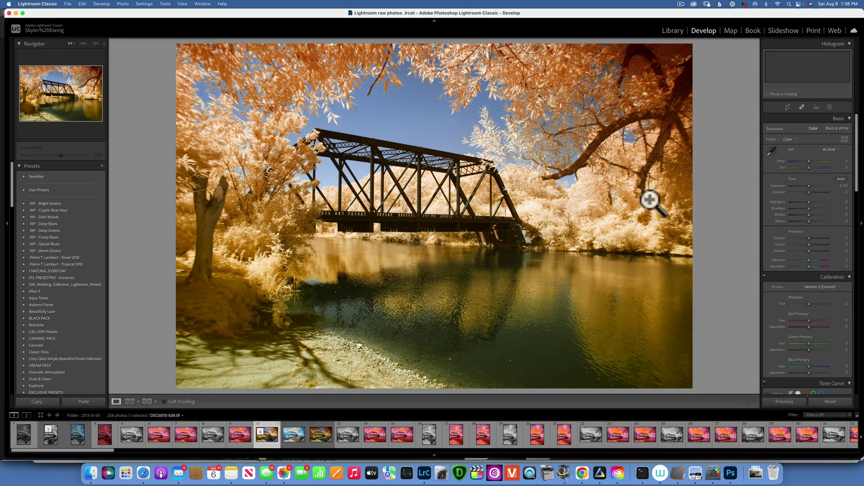
Step: Set Highlights to -51 and Vibrance to +31 in the Basic panel
left_click_drag(809, 201, 800, 204)
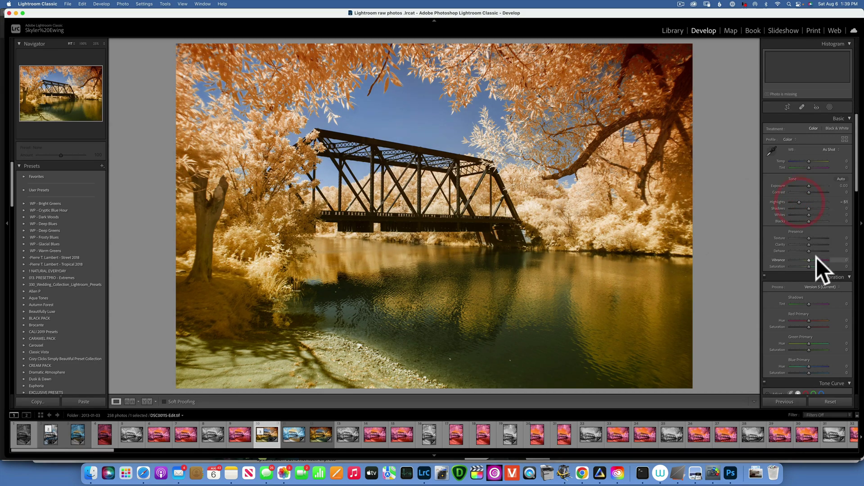
left_click_drag(808, 258, 817, 259)
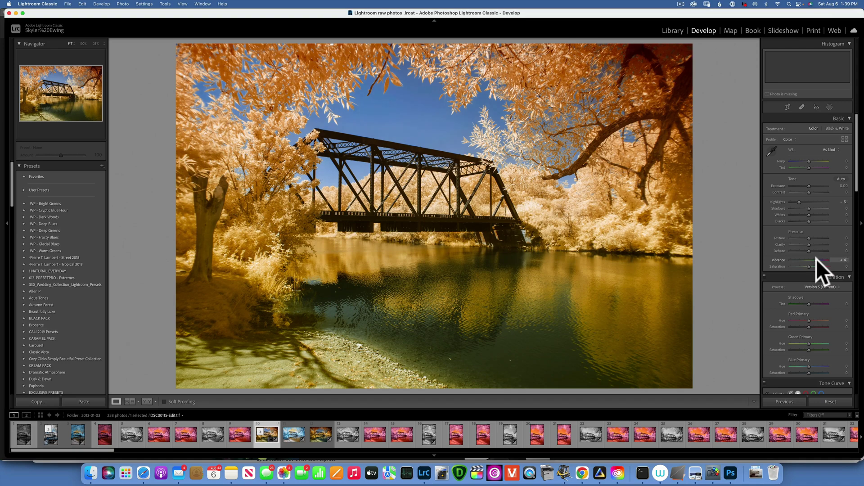
left_click(814, 259)
Step: Lower the Blue saturation to -20 in HSL
scroll(801, 250, "down", 3)
scroll(801, 250, "down", 5)
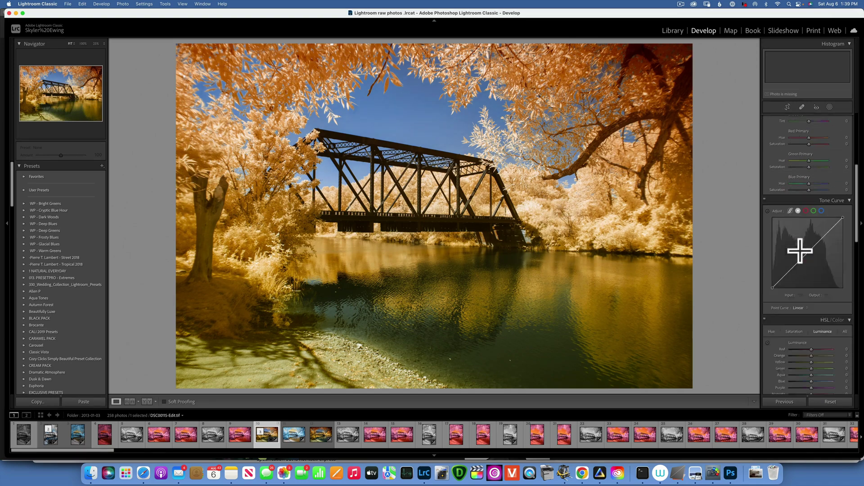
left_click(795, 229)
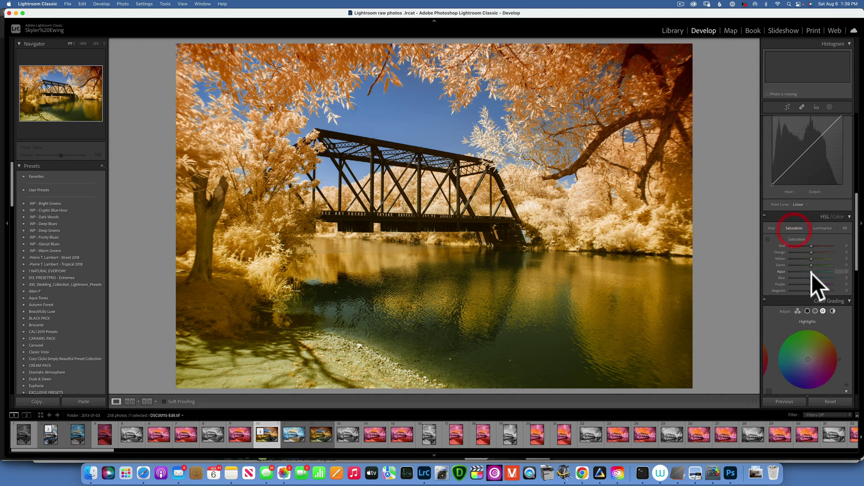
left_click_drag(811, 274, 806, 276)
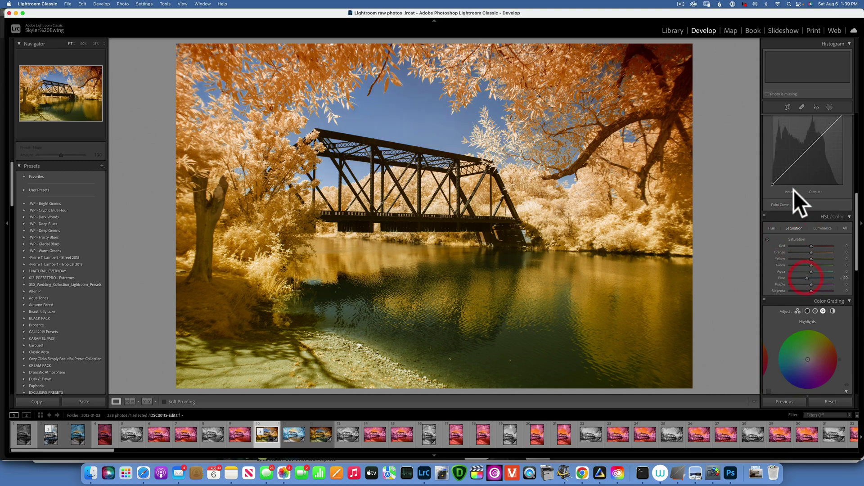
Step: Shift the Orange hue to -18 in HSL and reset Exposure to 0.00
scroll(793, 190, "up", 8)
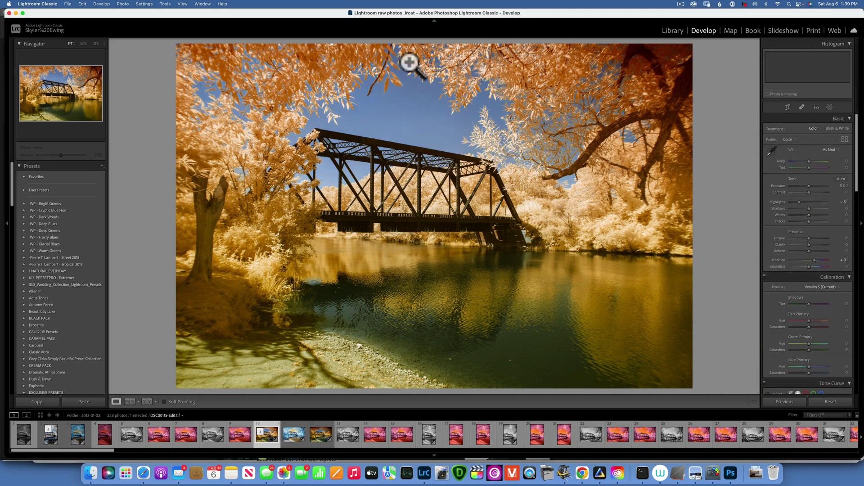
scroll(807, 264, "down", 1)
scroll(806, 264, "down", 8)
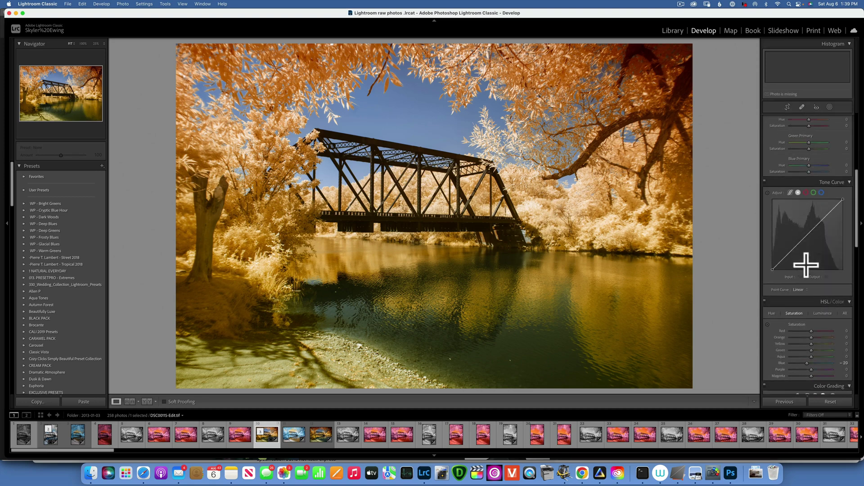
left_click(771, 232)
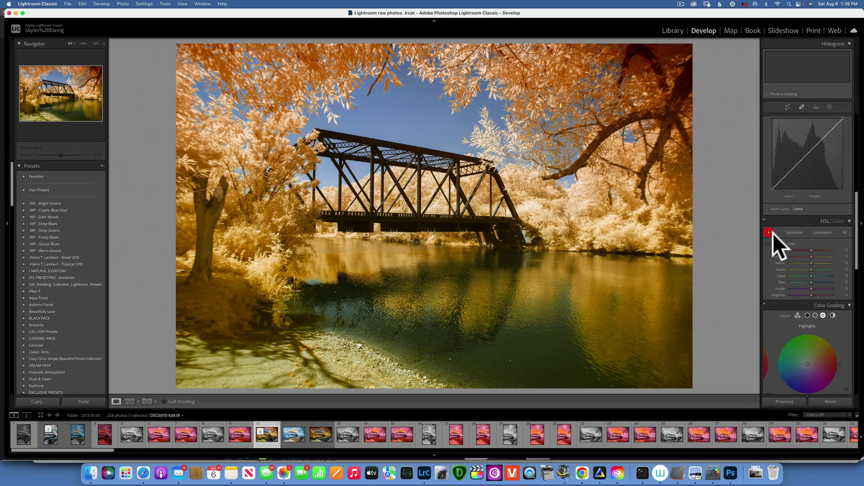
left_click_drag(811, 257, 805, 256)
left_click(806, 256)
scroll(809, 223, "up", 6)
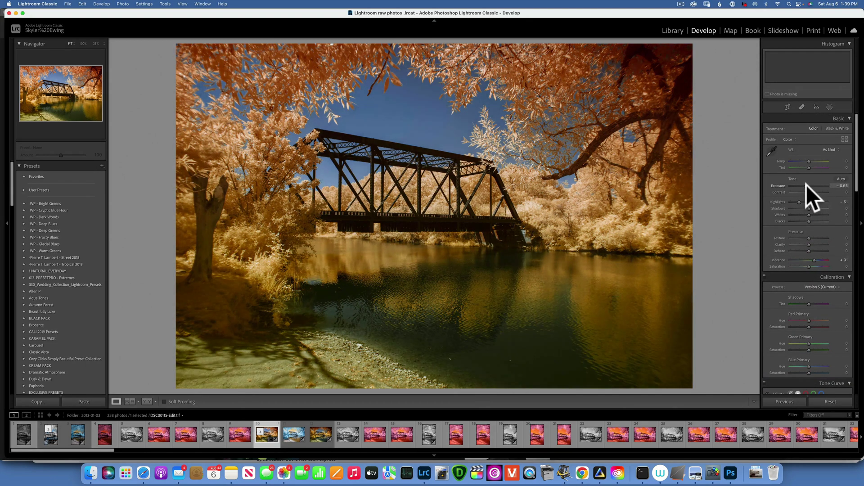
double_click(806, 184)
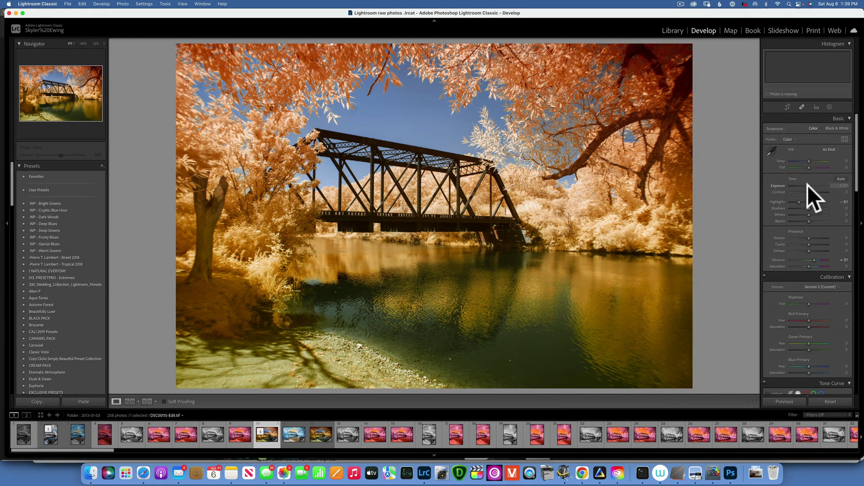
Step: Add a post-crop vignette with Amount -18 and Midpoint 39
left_click(809, 185)
scroll(816, 290, "down", 10)
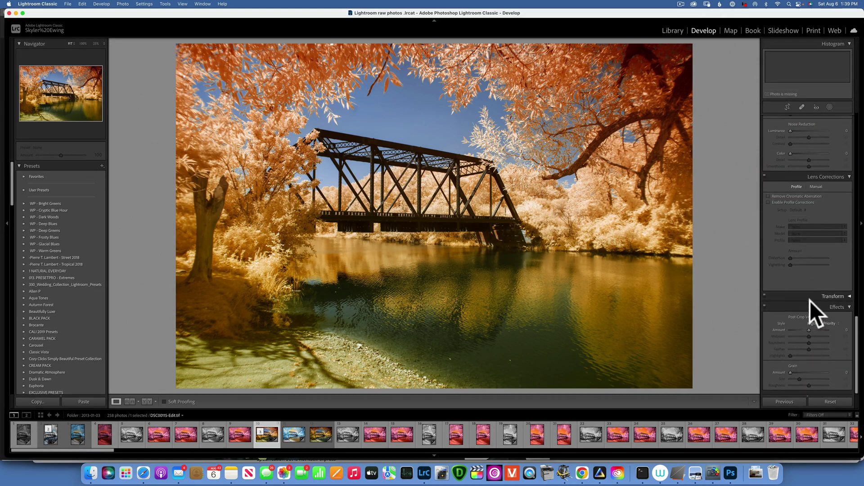
left_click_drag(808, 330, 804, 330)
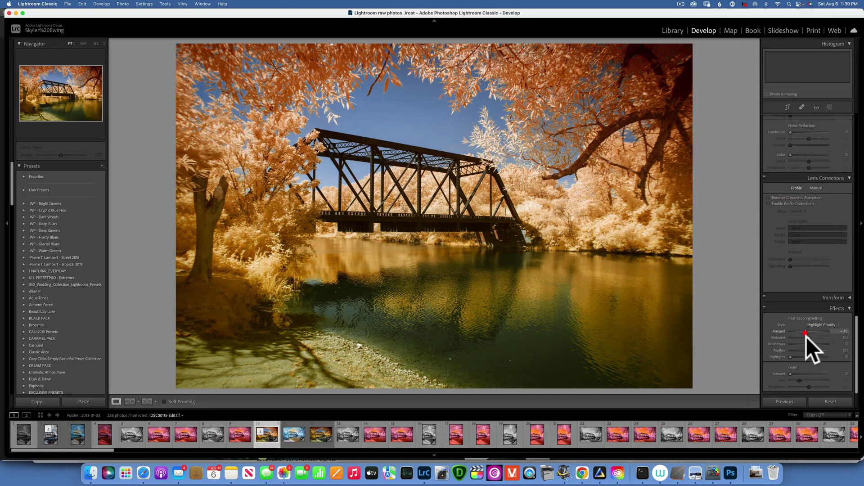
left_click(806, 337)
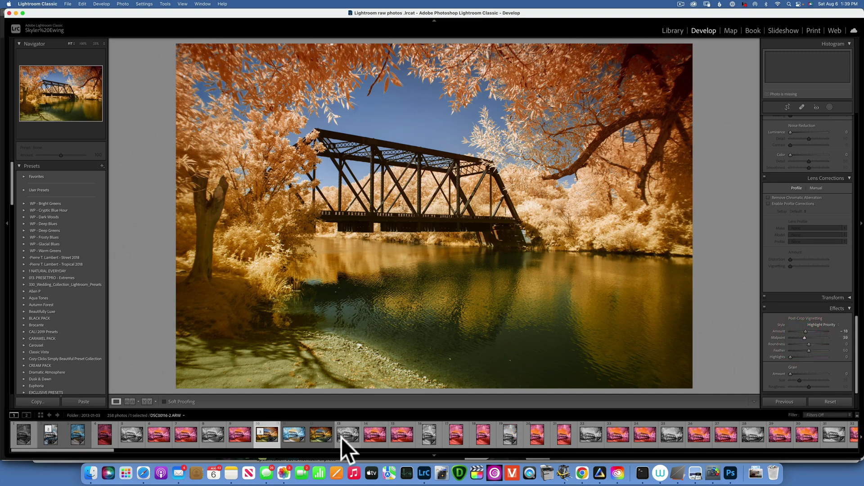
Step: Reset the next blue infrared filmstrip photo to defaults, then reselect the bridge photo
left_click(298, 435)
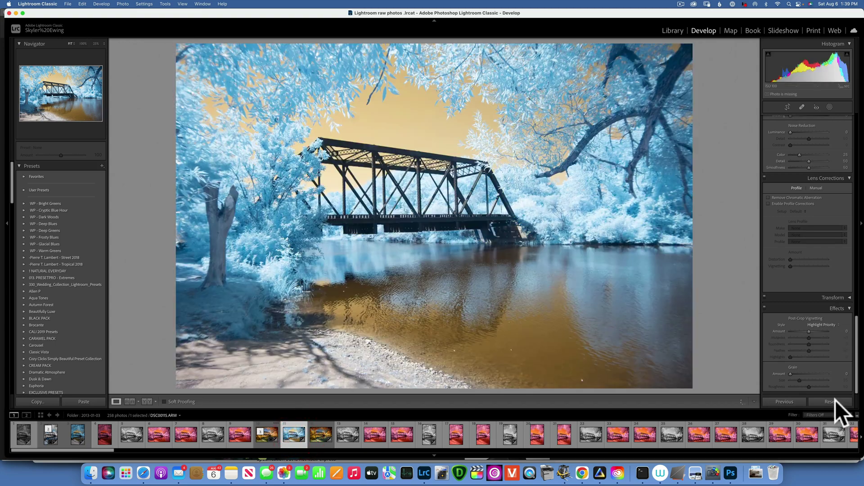
left_click(830, 402)
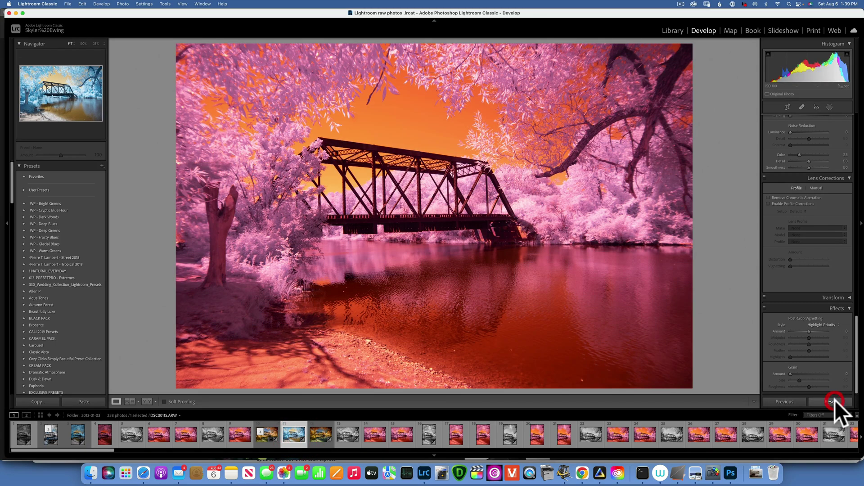
left_click(268, 430)
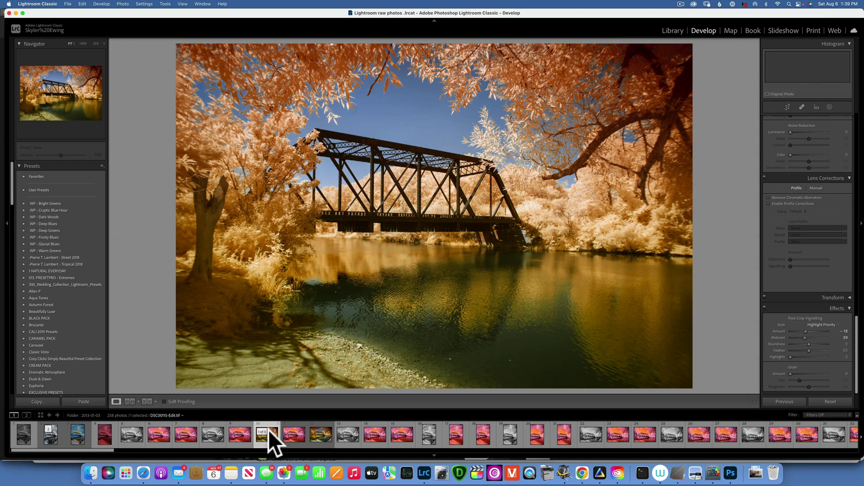